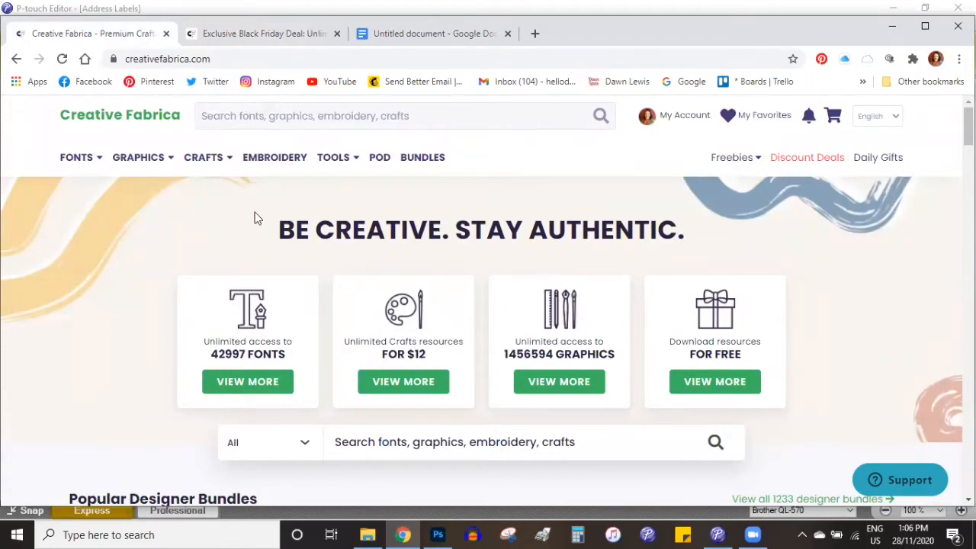
{"action": "mouse_move", "coordinate": [144, 157]}
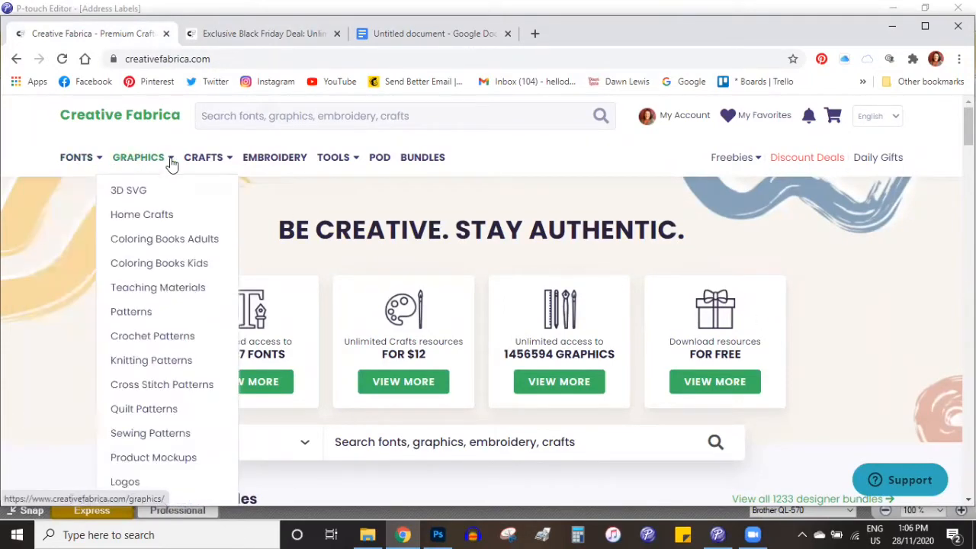
{"action": "mouse_move", "coordinate": [208, 165]}
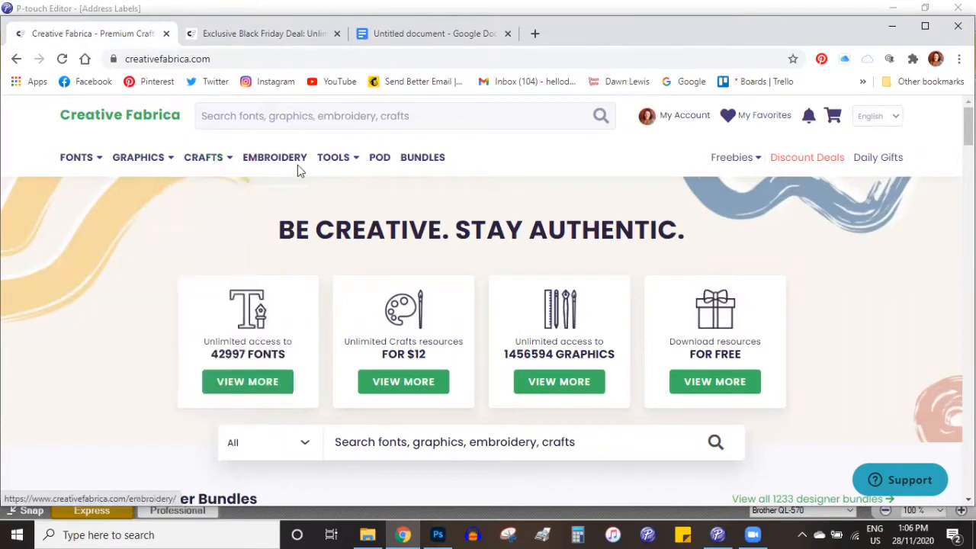
{"action": "left_click", "coordinate": [262, 116]}
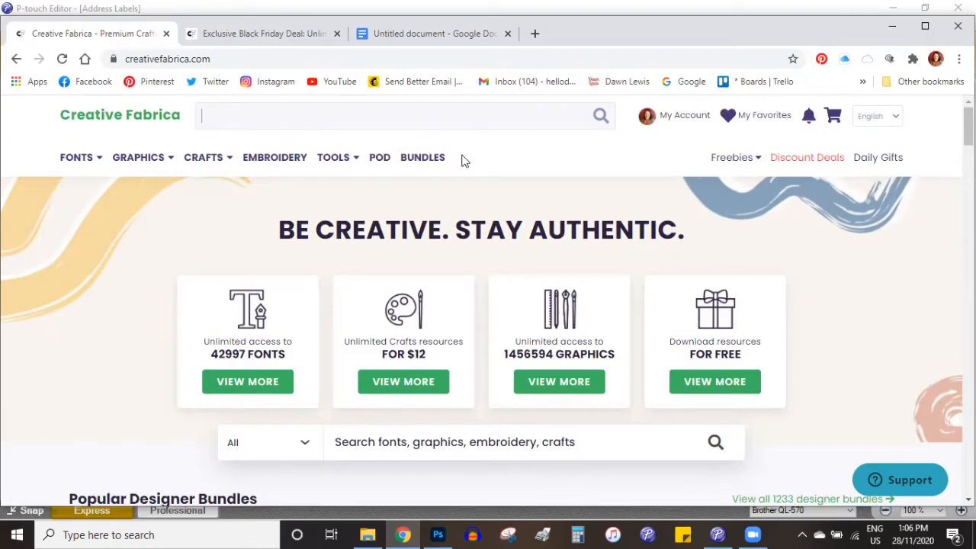
Review the exclusive Black Friday promo page, covering its $1 offer, expiry countdown and reasons to get All Access.
{"action": "left_click", "coordinate": [279, 35]}
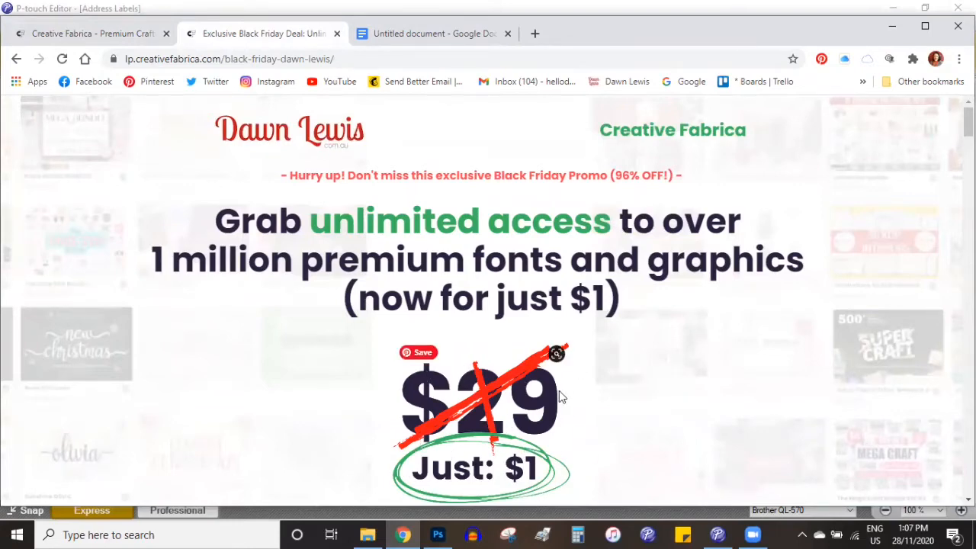
{"action": "scroll", "coordinate": [592, 356], "scroll_direction": "down", "scroll_amount": 3}
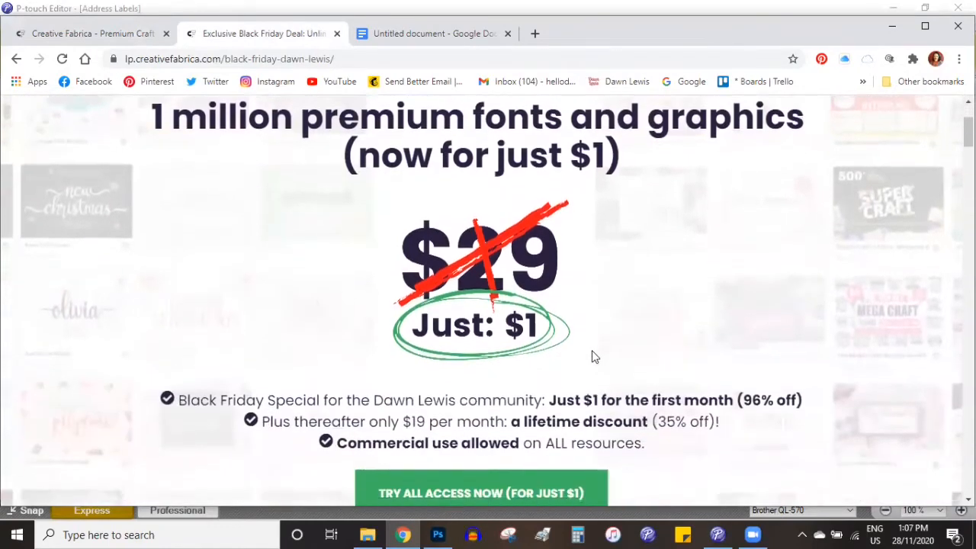
{"action": "scroll", "coordinate": [593, 351], "scroll_direction": "down", "scroll_amount": 2}
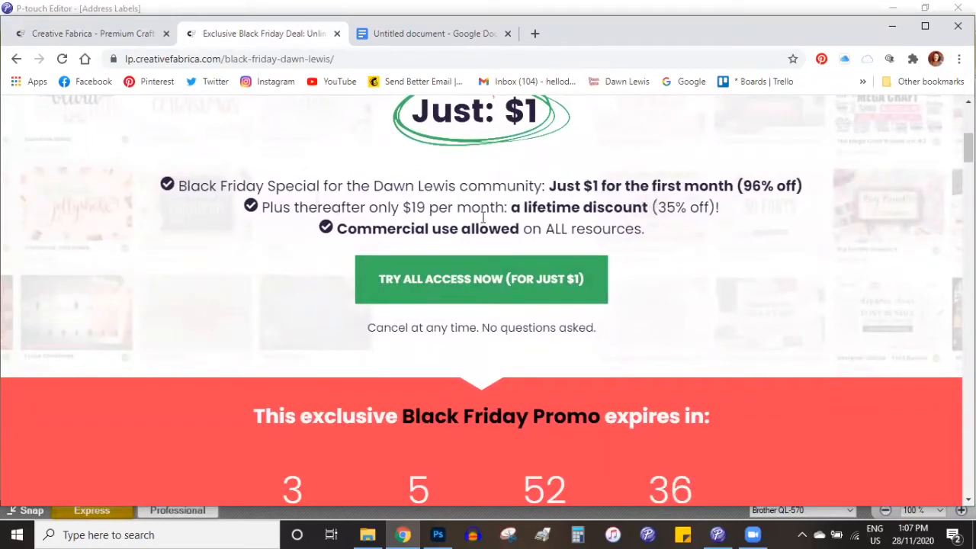
{"action": "scroll", "coordinate": [654, 282], "scroll_direction": "down", "scroll_amount": 2}
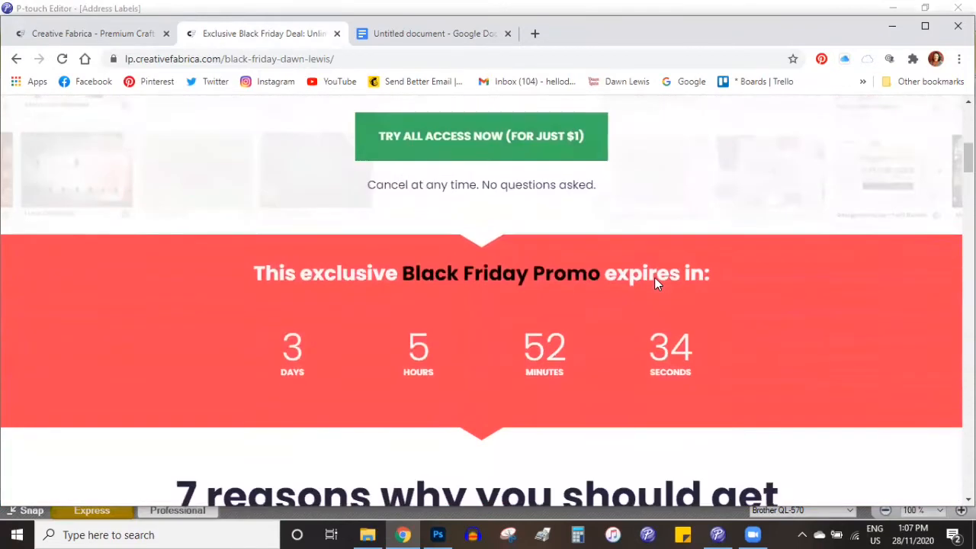
{"action": "scroll", "coordinate": [655, 276], "scroll_direction": "down", "scroll_amount": 4}
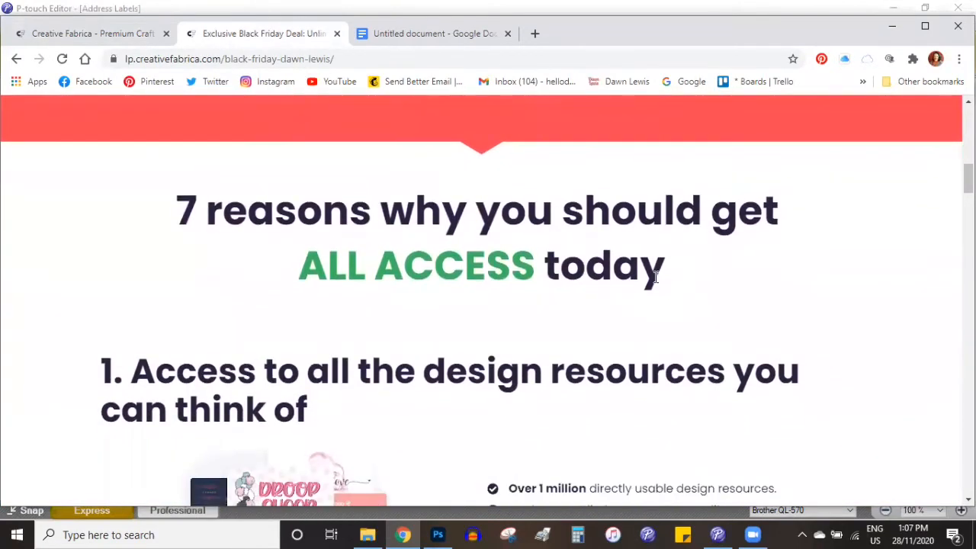
{"action": "scroll", "coordinate": [654, 276], "scroll_direction": "up", "scroll_amount": 7}
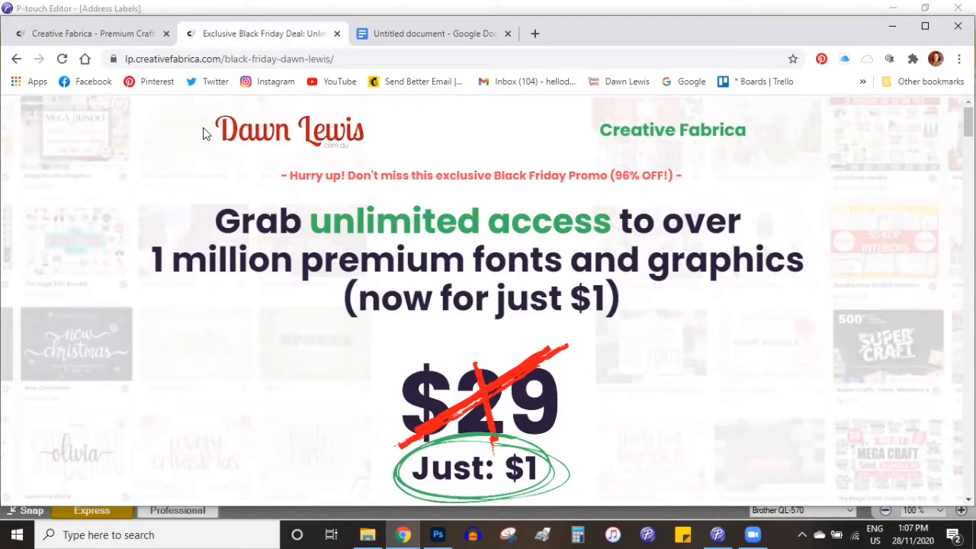
Return to the Creative Fabrica site and open the Watercolor Winter Forest Digital Papers product from the Patterns graphics category.
{"action": "left_click", "coordinate": [90, 38]}
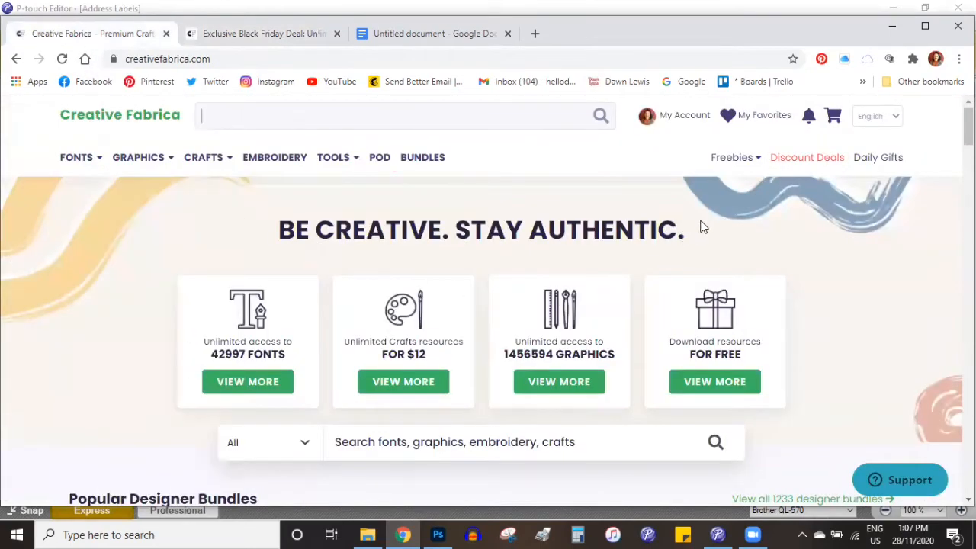
{"action": "mouse_move", "coordinate": [138, 159]}
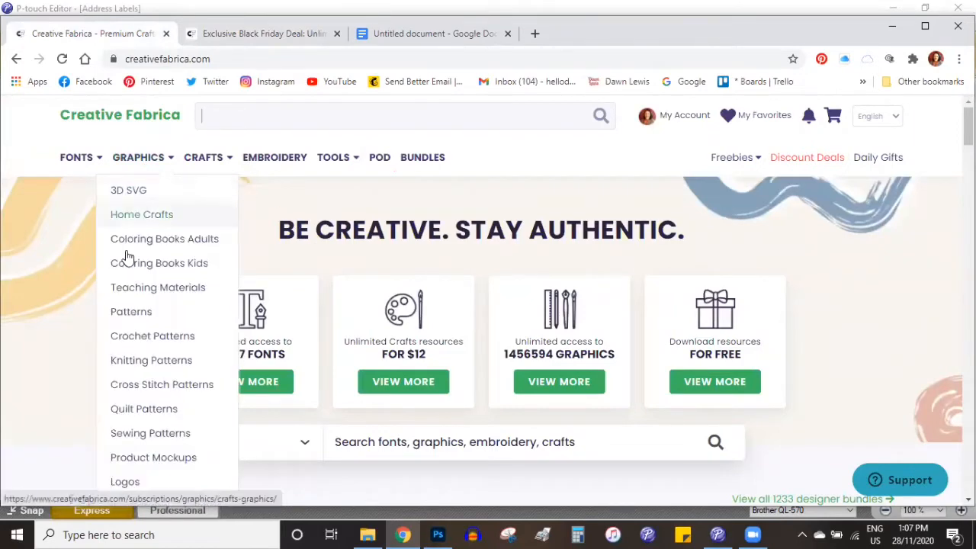
{"action": "left_click", "coordinate": [133, 312]}
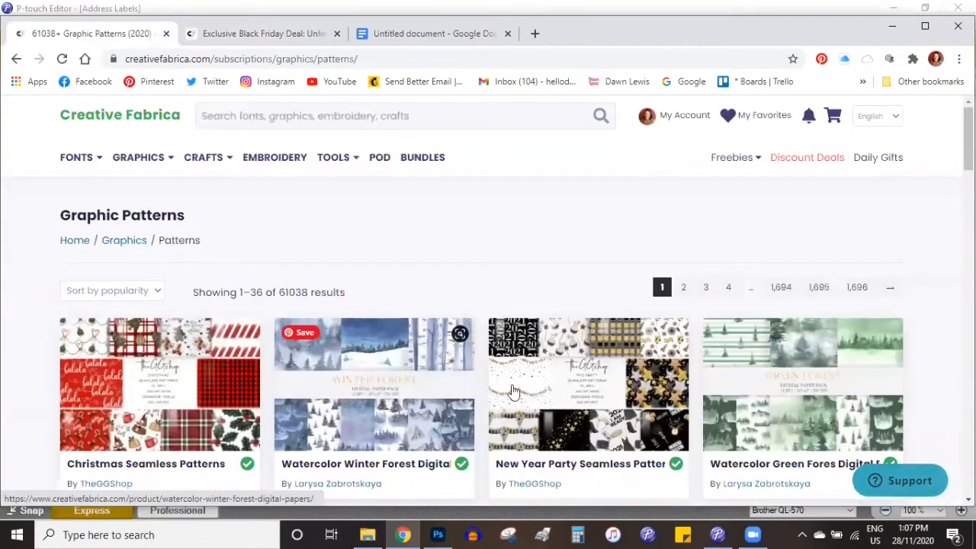
{"action": "left_click", "coordinate": [413, 404]}
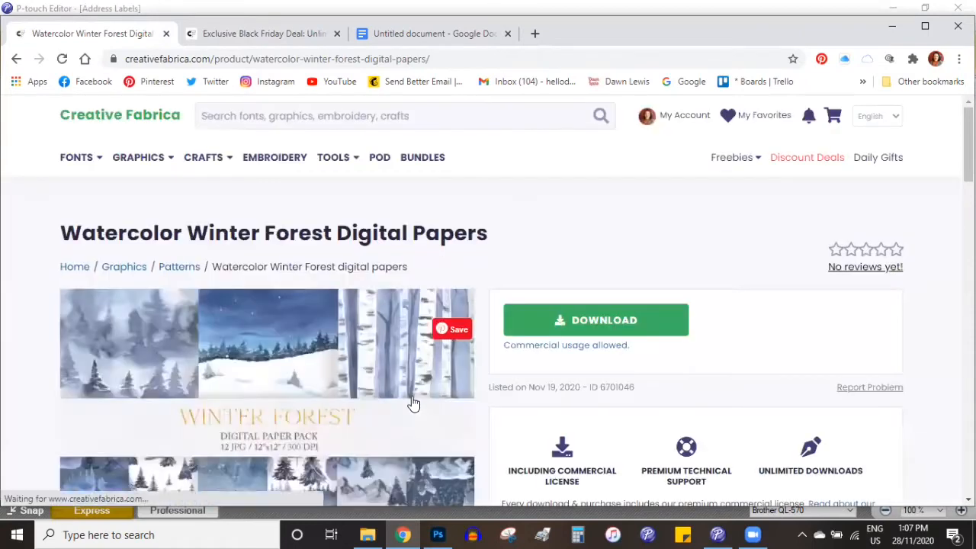
Download the Watercolor Winter Forest digital paper pack and dismiss the browser's download bar.
{"action": "left_click", "coordinate": [610, 330]}
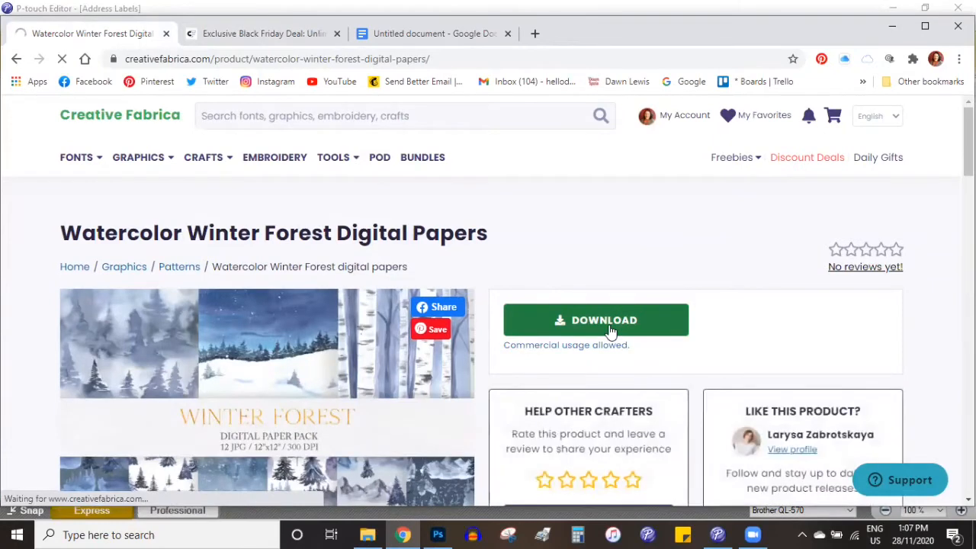
{"action": "scroll", "coordinate": [610, 329], "scroll_direction": "down", "scroll_amount": 3}
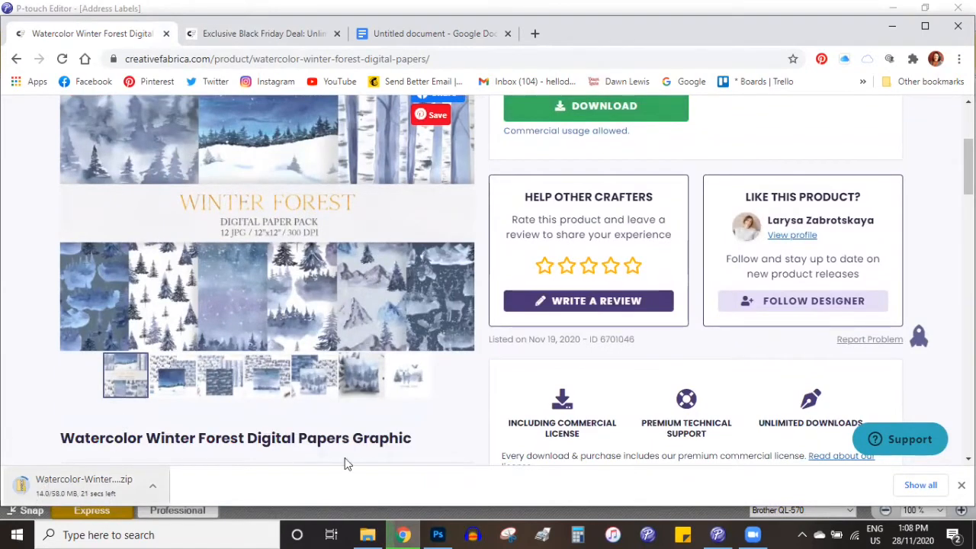
{"action": "left_click", "coordinate": [961, 485]}
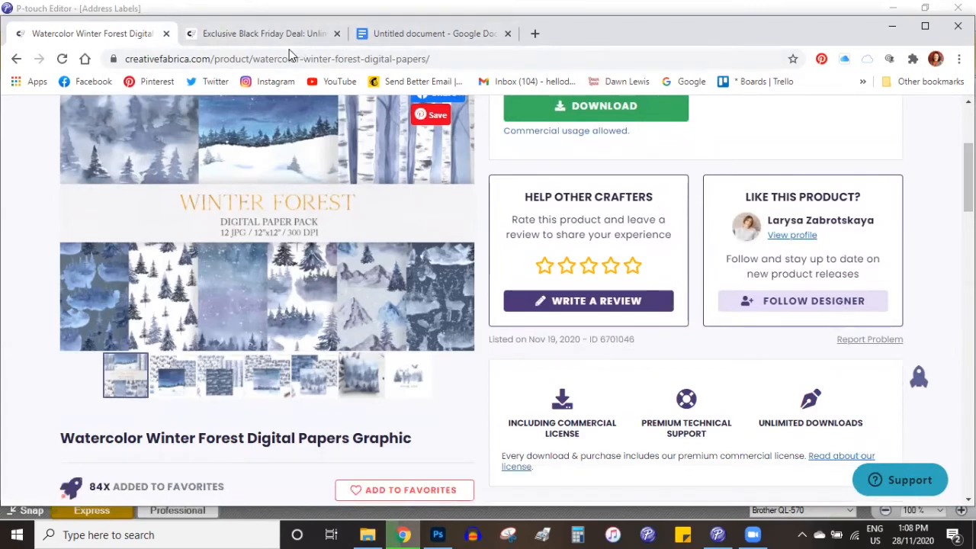
{"action": "scroll", "coordinate": [293, 195], "scroll_direction": "up", "scroll_amount": 3}
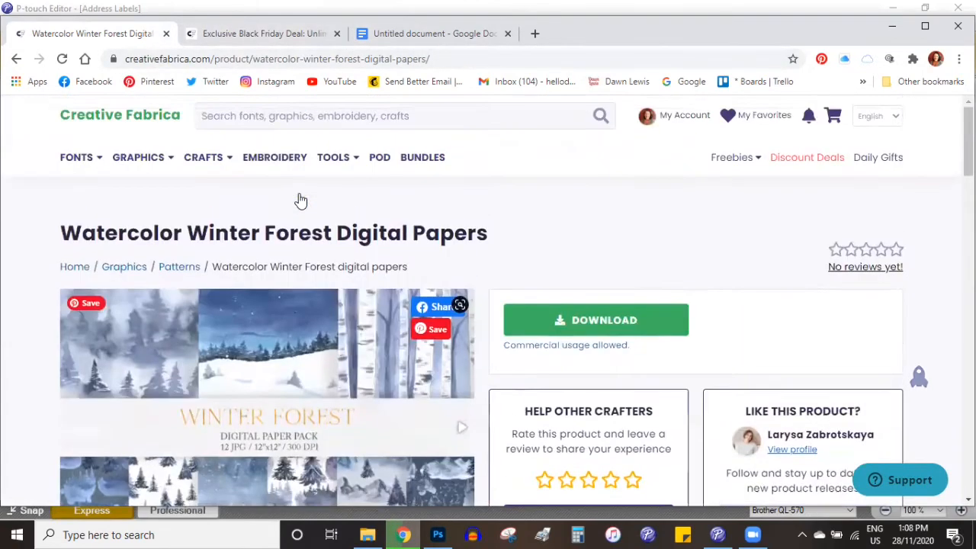
Open the Illustrations category under Graphics and look through the clipart listings on its first page.
{"action": "left_click", "coordinate": [325, 118]}
{"action": "mouse_move", "coordinate": [84, 166]}
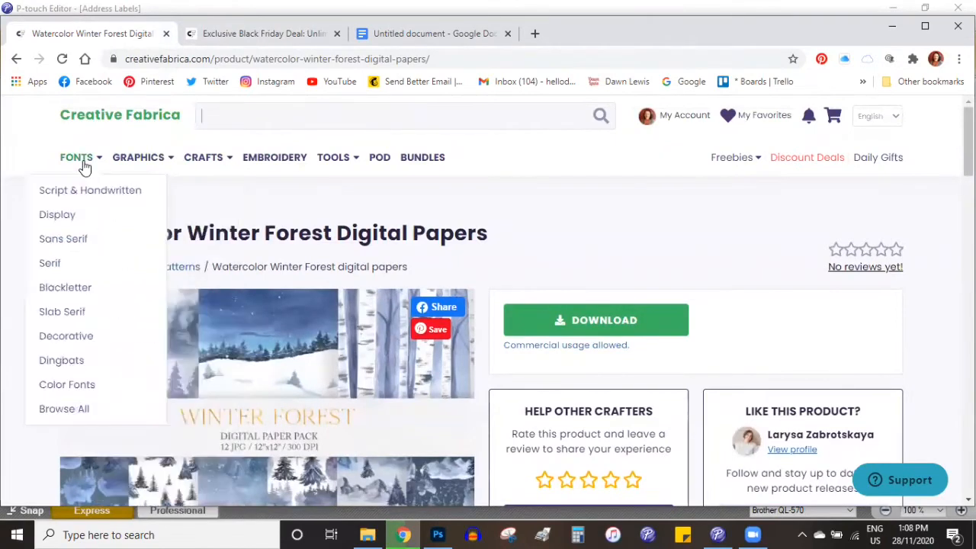
{"action": "mouse_move", "coordinate": [140, 162]}
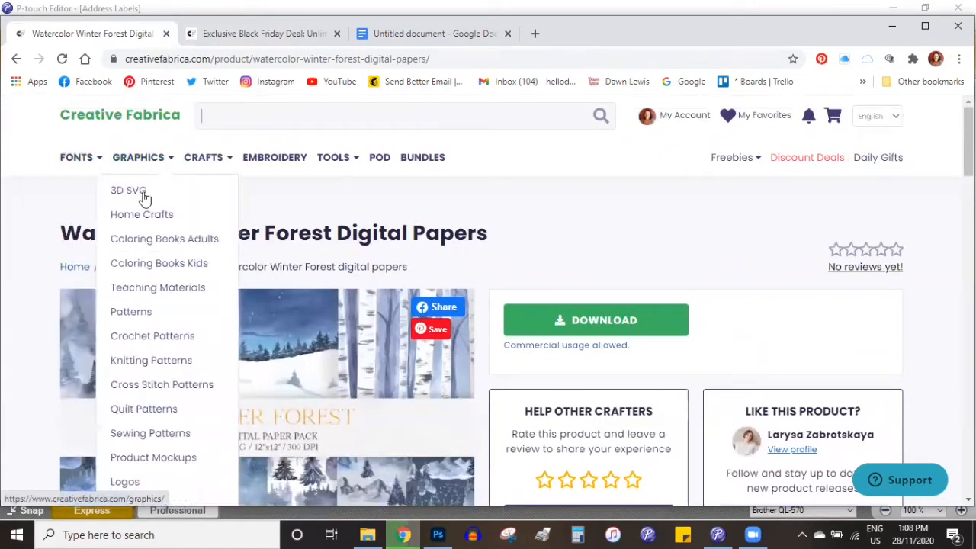
{"action": "scroll", "coordinate": [129, 352], "scroll_direction": "down", "scroll_amount": 2}
{"action": "left_click", "coordinate": [132, 364]}
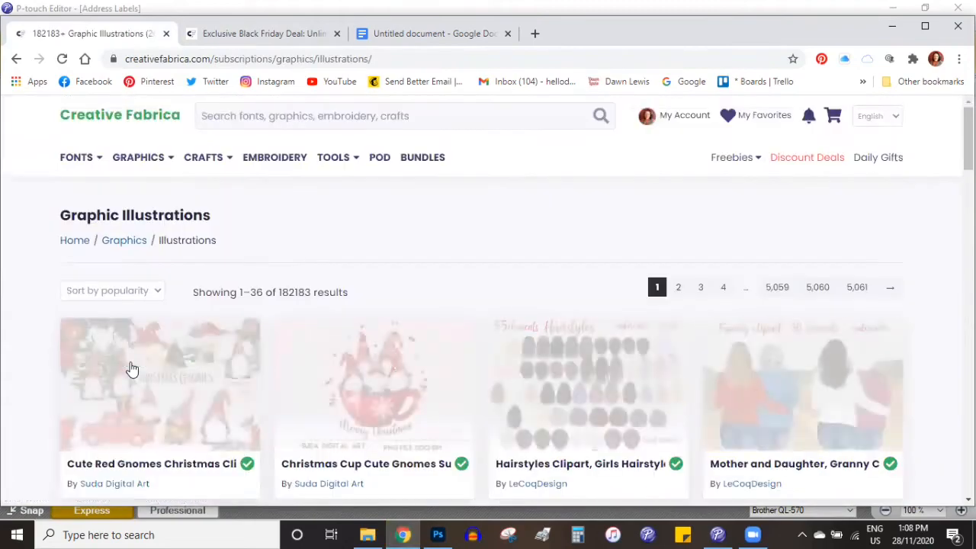
{"action": "scroll", "coordinate": [132, 369], "scroll_direction": "down", "scroll_amount": 3}
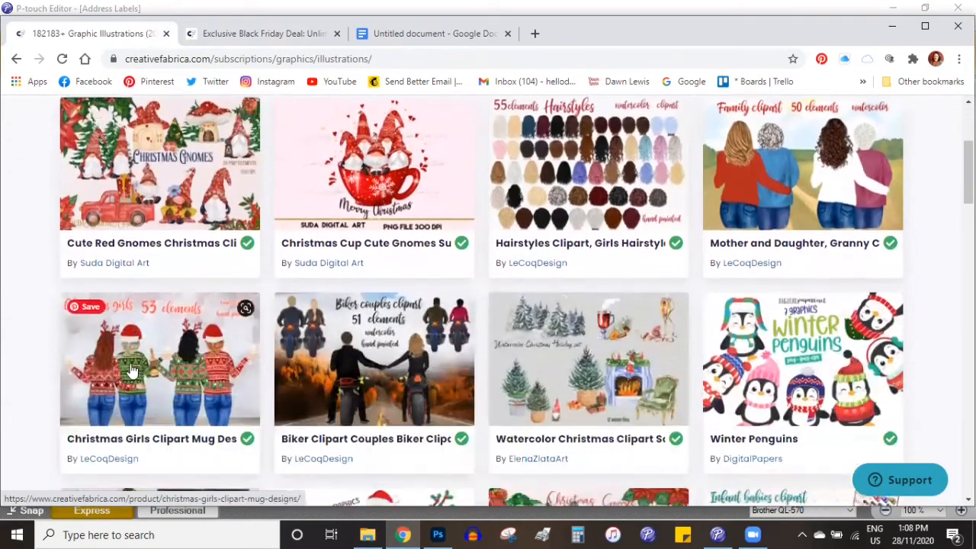
{"action": "scroll", "coordinate": [131, 369], "scroll_direction": "down", "scroll_amount": 7}
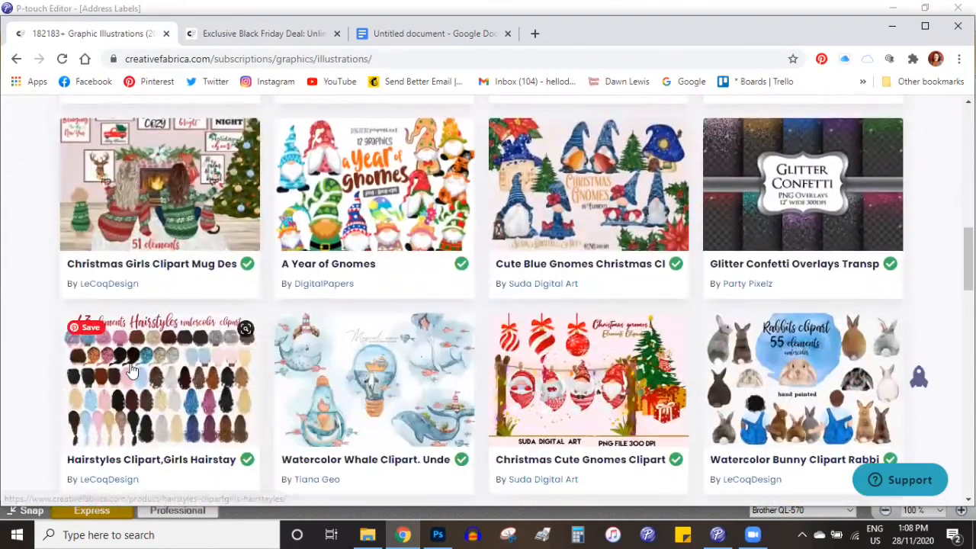
{"action": "scroll", "coordinate": [132, 369], "scroll_direction": "down", "scroll_amount": 7}
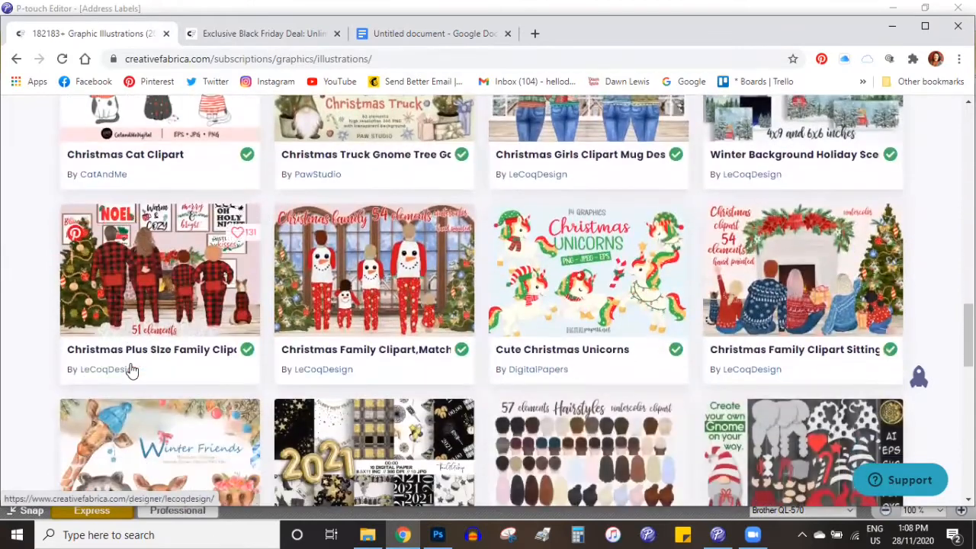
{"action": "scroll", "coordinate": [132, 370], "scroll_direction": "down", "scroll_amount": 4}
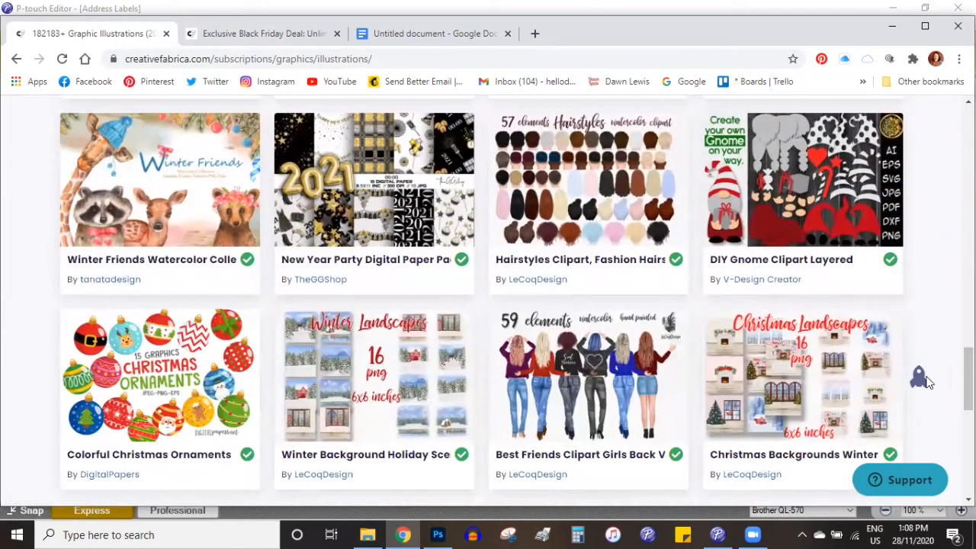
{"action": "scroll", "coordinate": [919, 378], "scroll_direction": "down", "scroll_amount": 6}
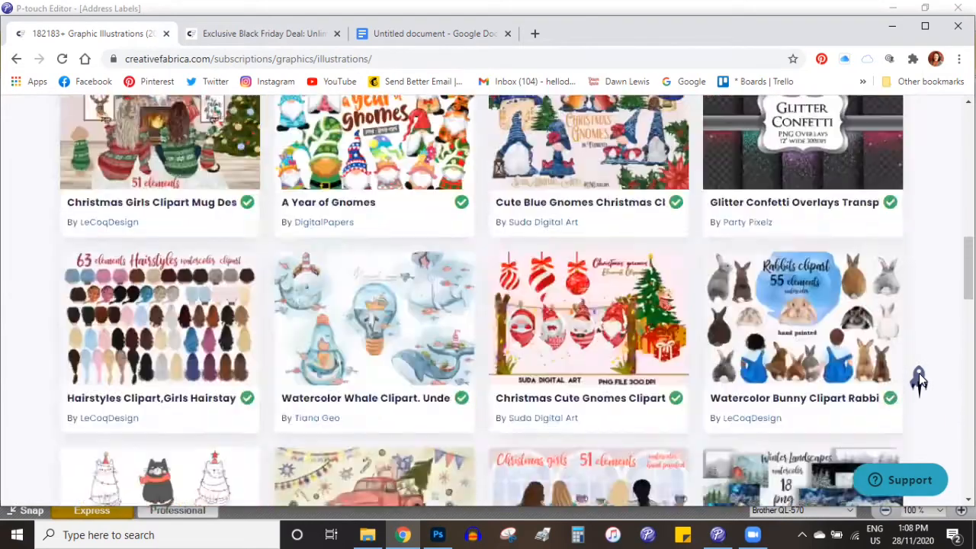
{"action": "left_click", "coordinate": [919, 375]}
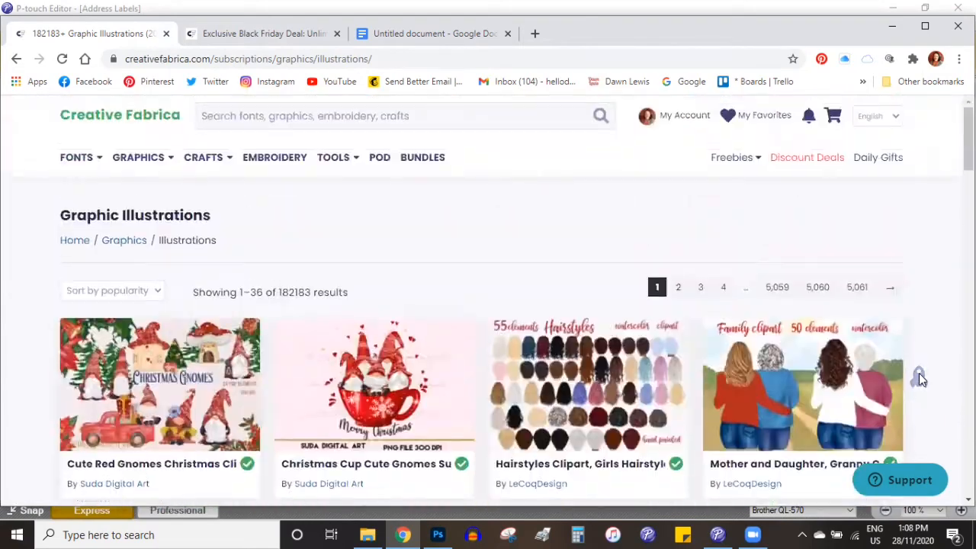
Search the Creative Fabrica site for "digital stamp".
{"action": "left_click", "coordinate": [429, 115]}
{"action": "type", "text": "digint"}
{"action": "key", "text": "BackSpace"}
{"action": "key", "text": "BackSpace"}
{"action": "type", "text": "t"}
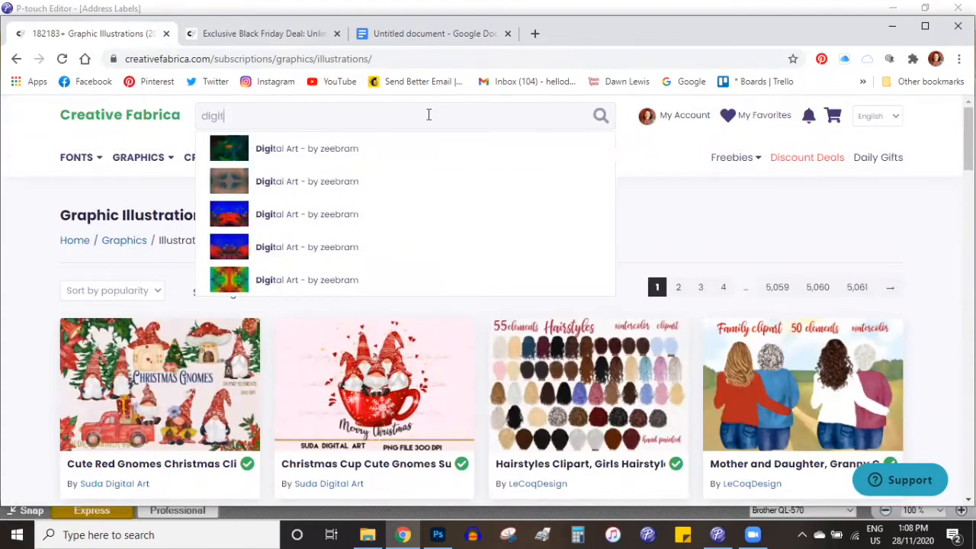
{"action": "type", "text": "al stamp"}
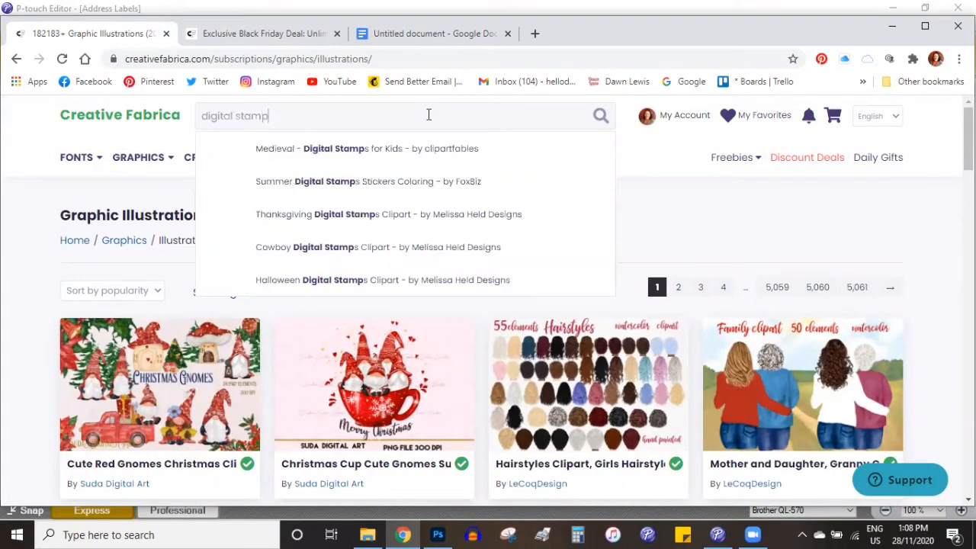
{"action": "key", "text": "Return"}
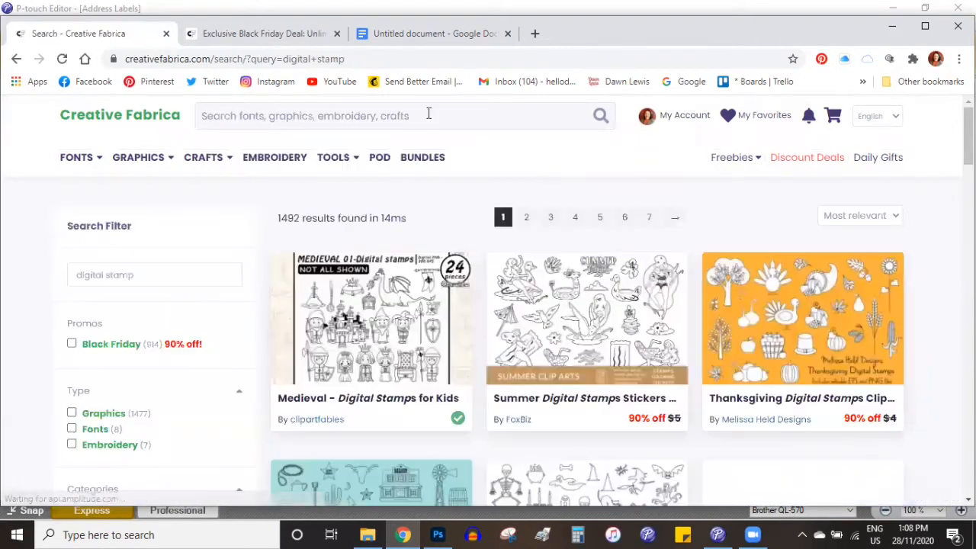
Look through the digital stamp search results to examine the available stamp sets.
{"action": "scroll", "coordinate": [930, 326], "scroll_direction": "down", "scroll_amount": 1}
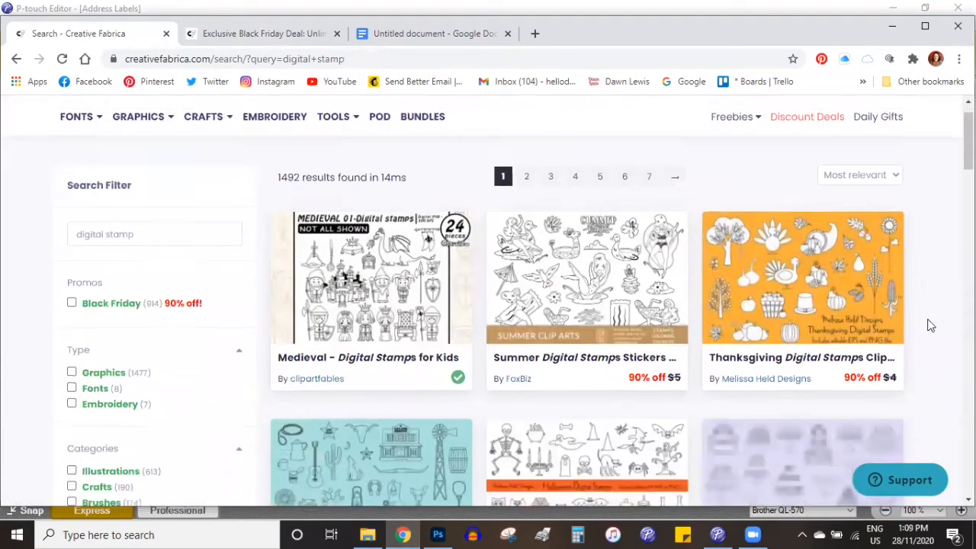
{"action": "scroll", "coordinate": [931, 326], "scroll_direction": "down", "scroll_amount": 3}
{"action": "scroll", "coordinate": [931, 326], "scroll_direction": "down", "scroll_amount": 2}
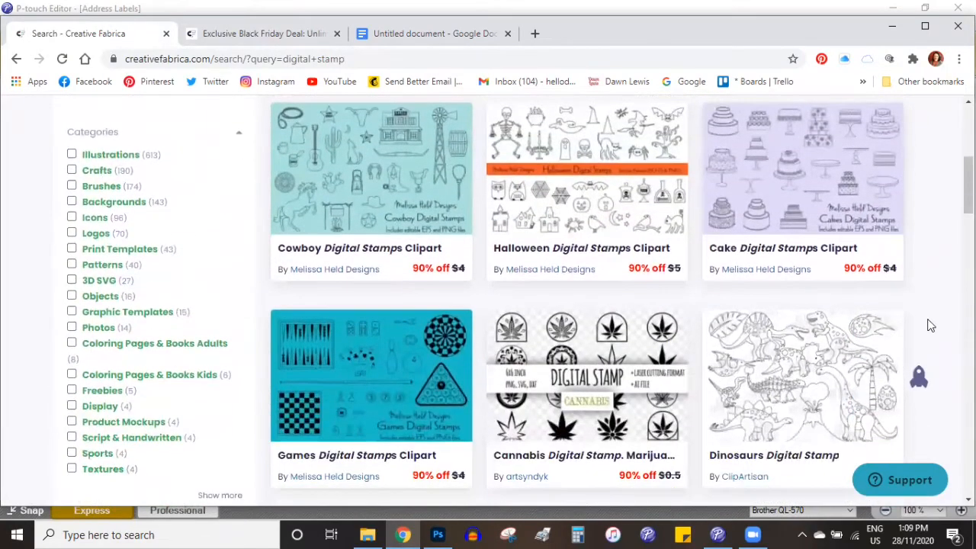
{"action": "scroll", "coordinate": [931, 326], "scroll_direction": "down", "scroll_amount": 4}
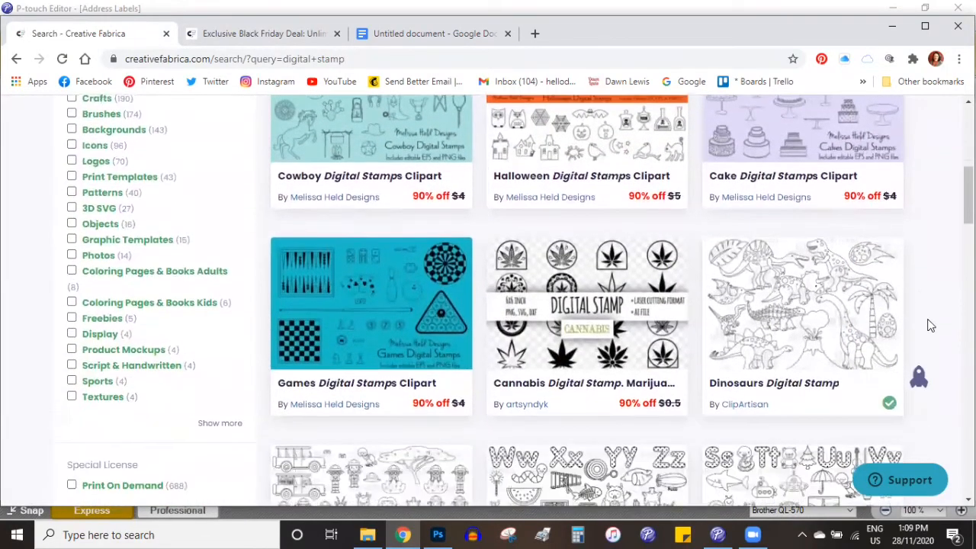
{"action": "scroll", "coordinate": [931, 326], "scroll_direction": "down", "scroll_amount": 4}
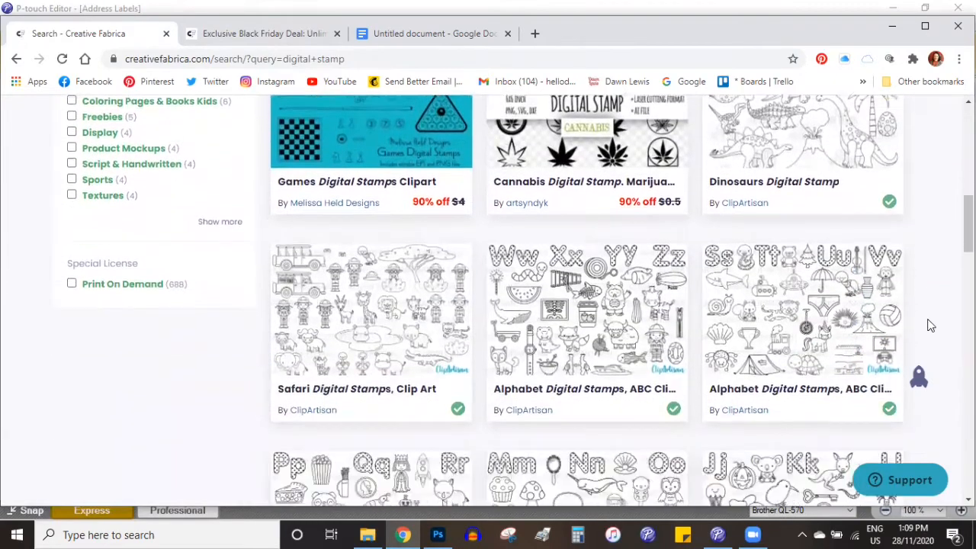
{"action": "scroll", "coordinate": [930, 326], "scroll_direction": "down", "scroll_amount": 4}
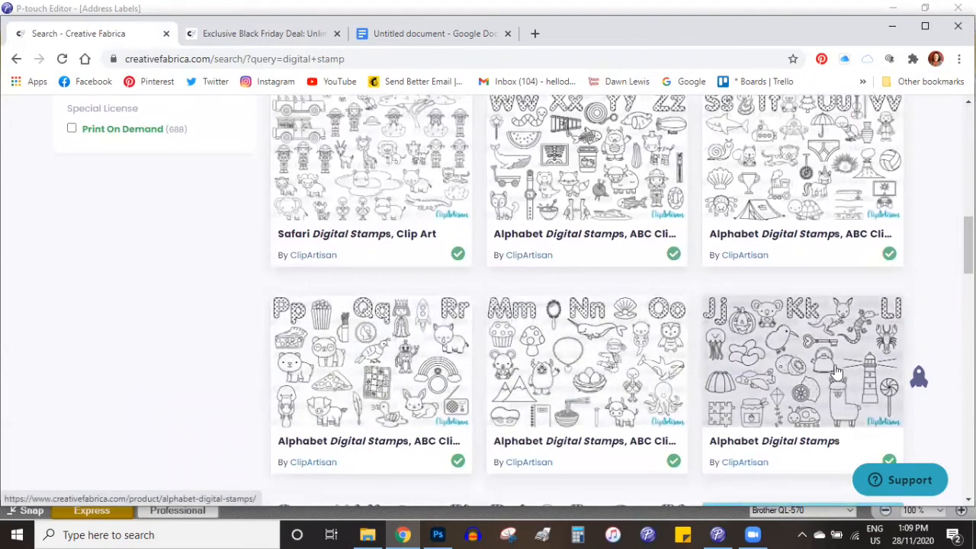
{"action": "scroll", "coordinate": [837, 371], "scroll_direction": "down", "scroll_amount": 2}
{"action": "scroll", "coordinate": [837, 371], "scroll_direction": "down", "scroll_amount": 5}
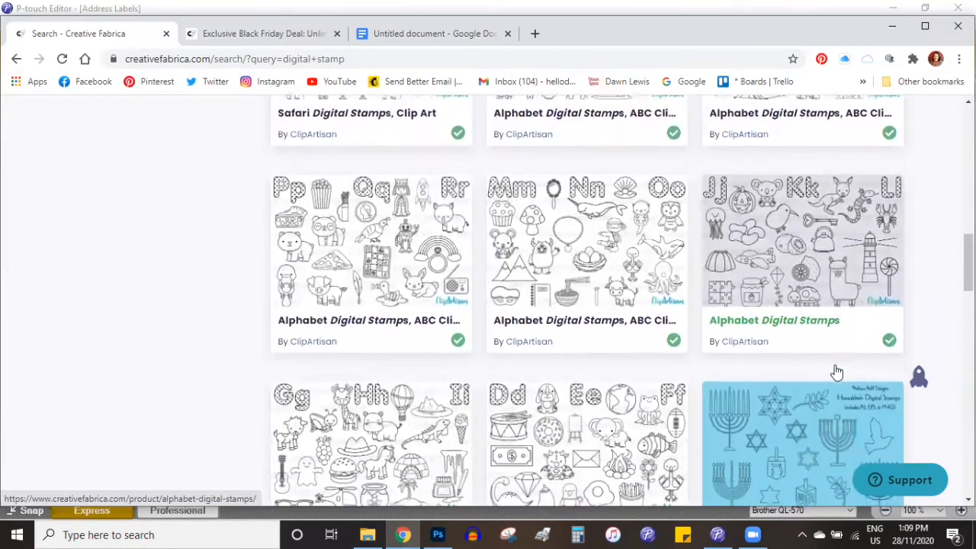
Open the Keepinitkawaiidesign designer page from the digital stamp results and look through its Halloween stamps and clip art.
{"action": "scroll", "coordinate": [836, 371], "scroll_direction": "down", "scroll_amount": 10}
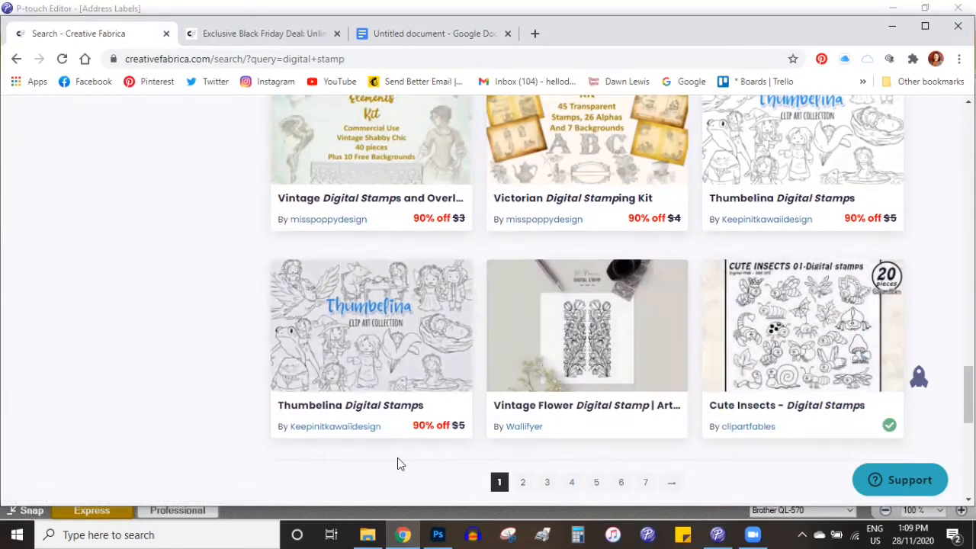
{"action": "left_click", "coordinate": [318, 433]}
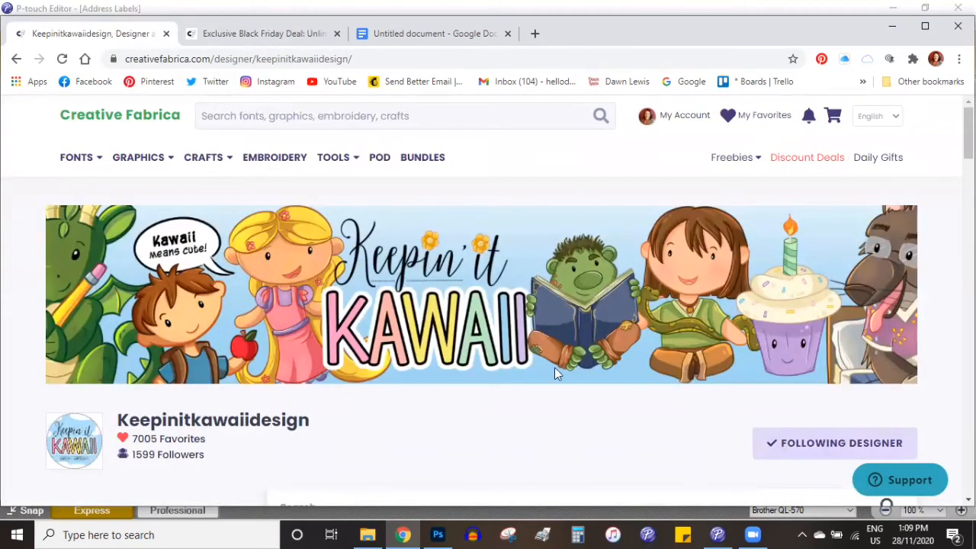
{"action": "scroll", "coordinate": [555, 369], "scroll_direction": "down", "scroll_amount": 4}
{"action": "scroll", "coordinate": [551, 377], "scroll_direction": "down", "scroll_amount": 2}
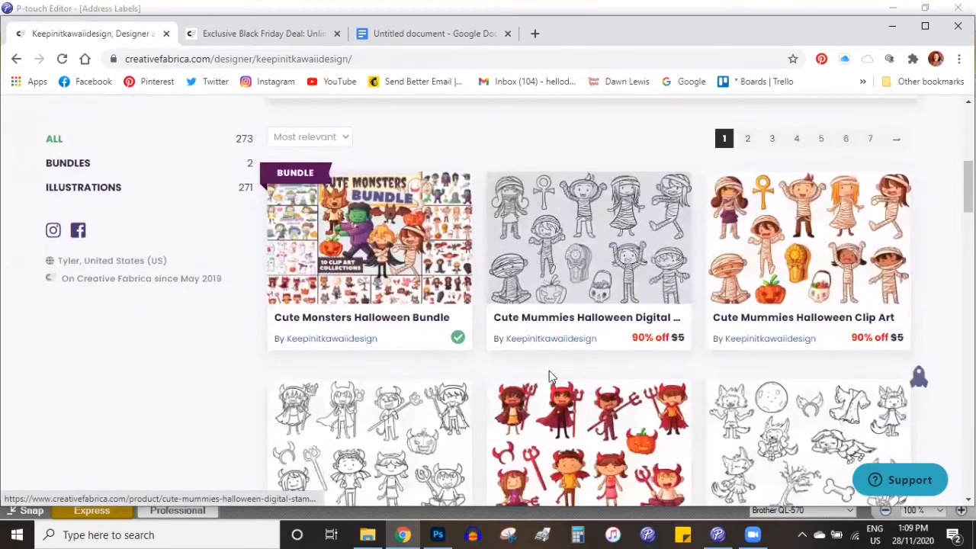
{"action": "scroll", "coordinate": [551, 377], "scroll_direction": "down", "scroll_amount": 6}
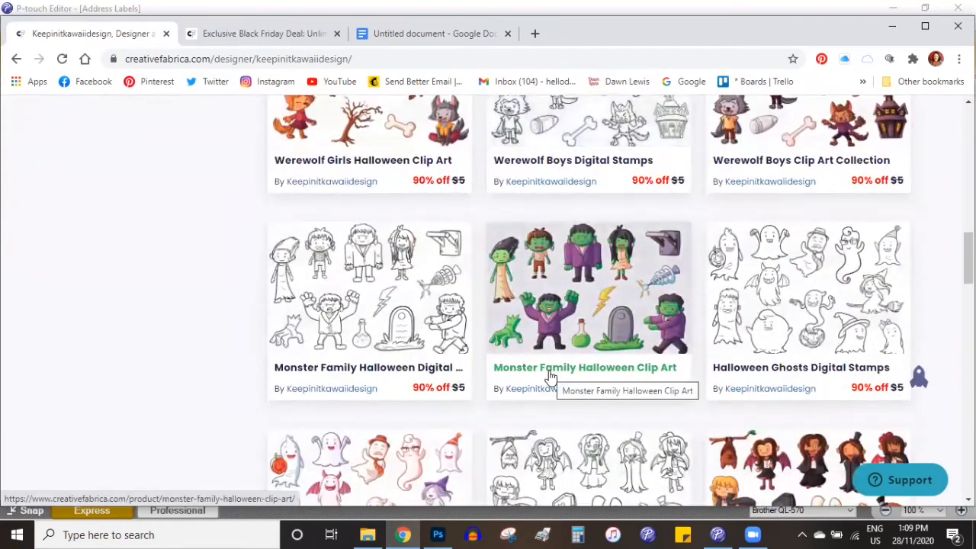
{"action": "scroll", "coordinate": [551, 377], "scroll_direction": "down", "scroll_amount": 3}
{"action": "scroll", "coordinate": [549, 371], "scroll_direction": "down", "scroll_amount": 1}
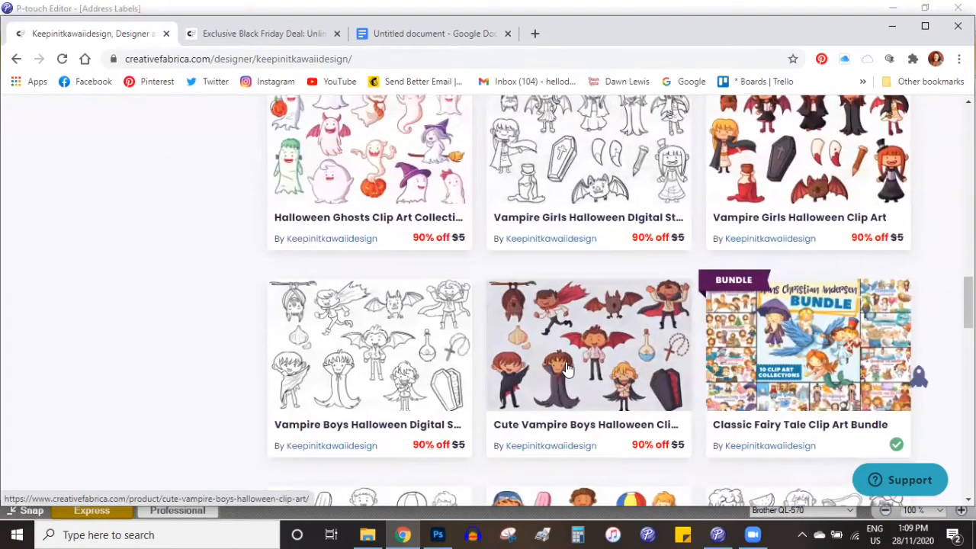
{"action": "scroll", "coordinate": [566, 369], "scroll_direction": "down", "scroll_amount": 1}
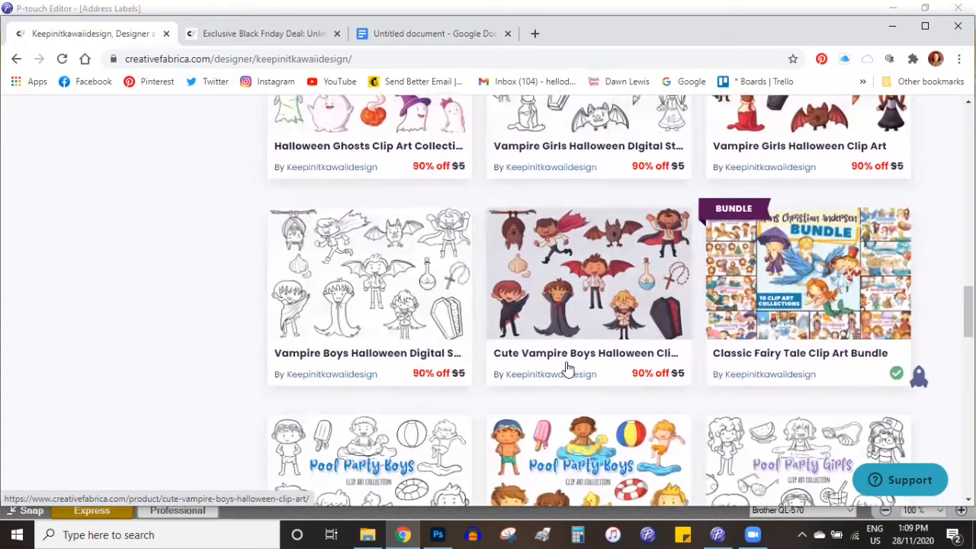
Open the Vampire Boys Halloween Digital Stamps product page and examine its preview, download option and license details.
{"action": "left_click", "coordinate": [366, 282]}
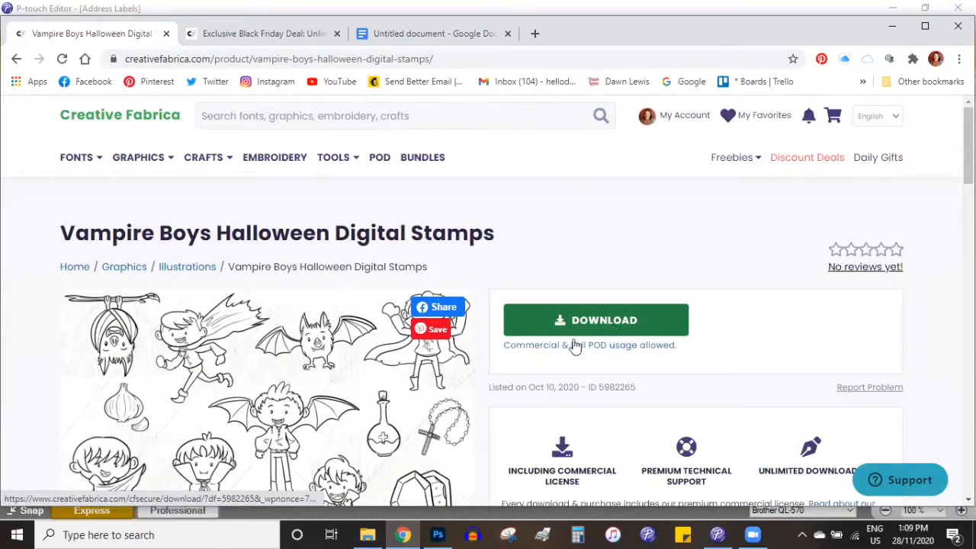
{"action": "scroll", "coordinate": [462, 378], "scroll_direction": "down", "scroll_amount": 2}
{"action": "scroll", "coordinate": [462, 377], "scroll_direction": "down", "scroll_amount": 2}
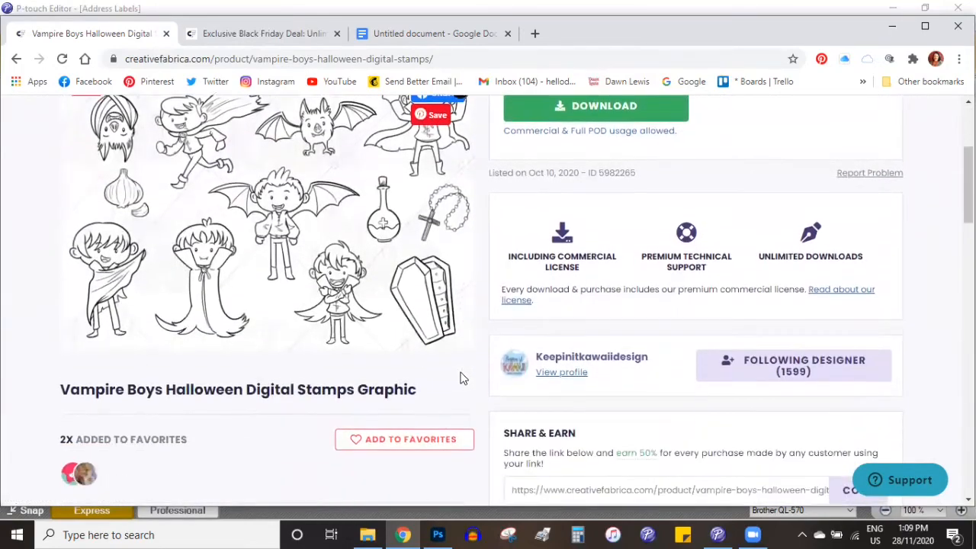
{"action": "scroll", "coordinate": [463, 377], "scroll_direction": "up", "scroll_amount": 4}
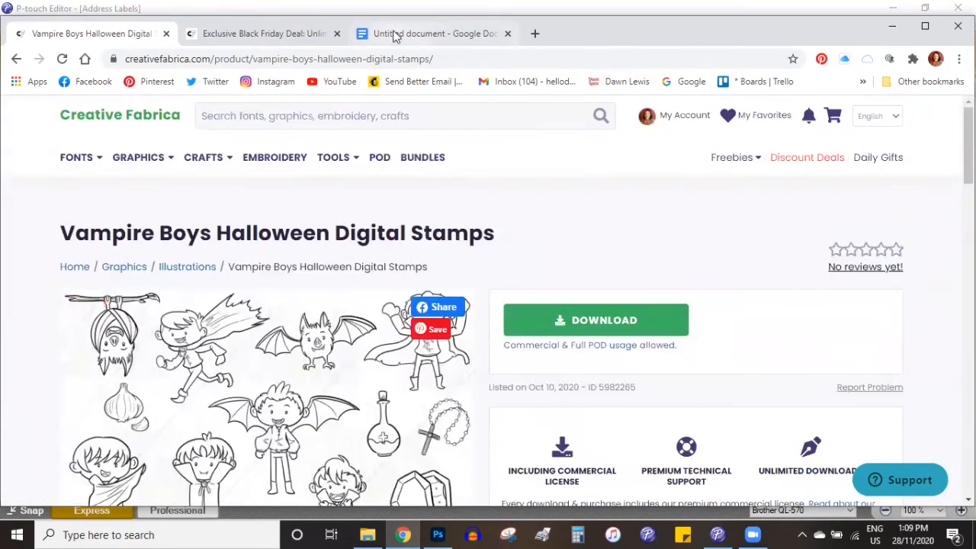
Switch to the blank Google Docs document and insert the floral geometric frame image f4 from the computer's digital stamp folder.
{"action": "left_click", "coordinate": [395, 36]}
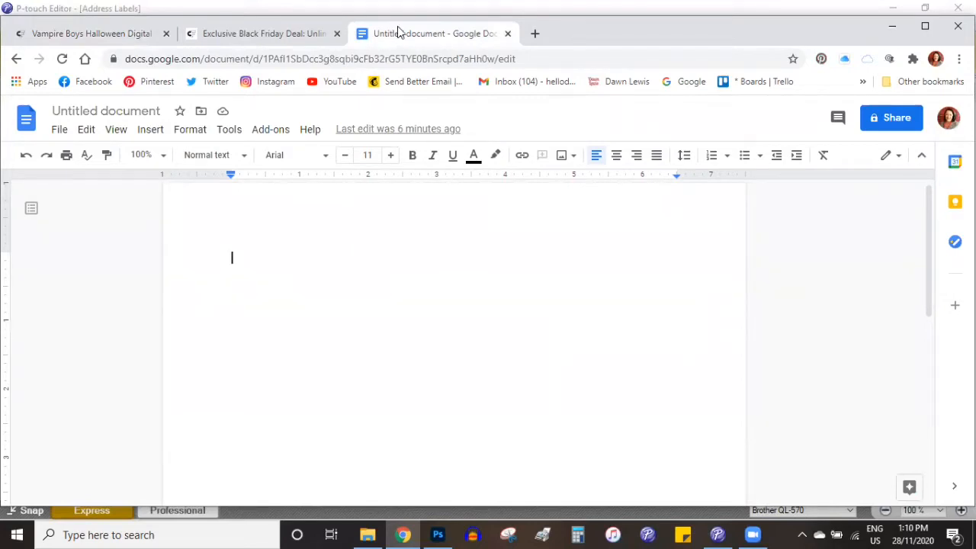
{"action": "left_click", "coordinate": [150, 129]}
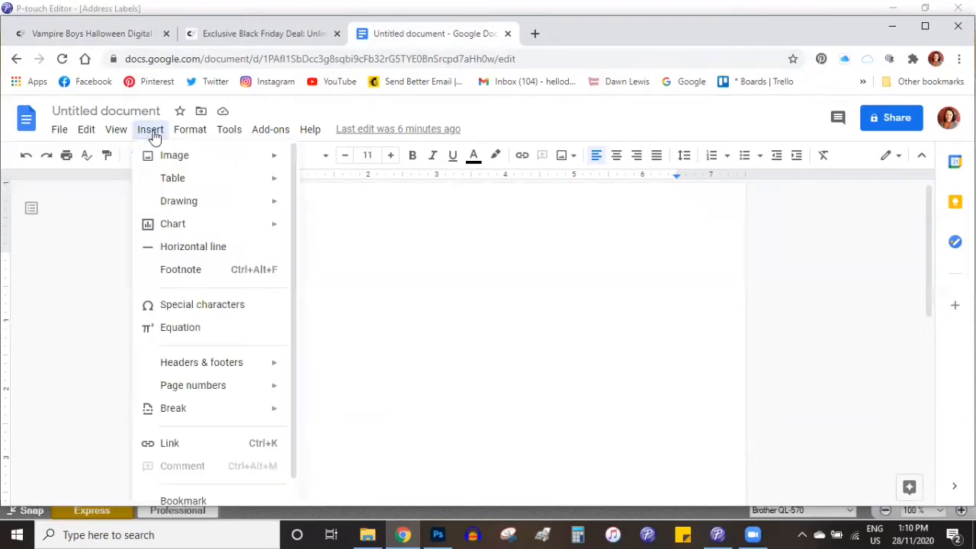
{"action": "mouse_move", "coordinate": [180, 157]}
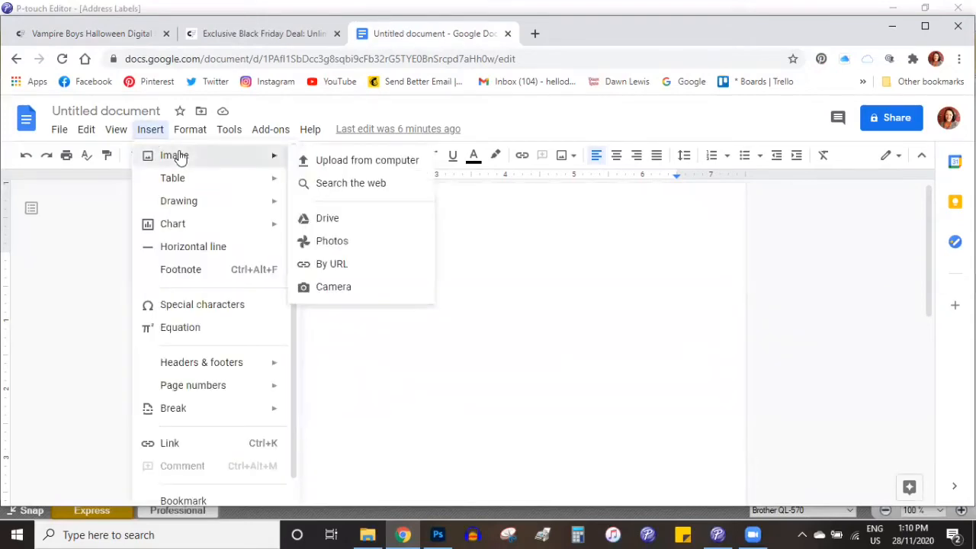
{"action": "left_click", "coordinate": [338, 163]}
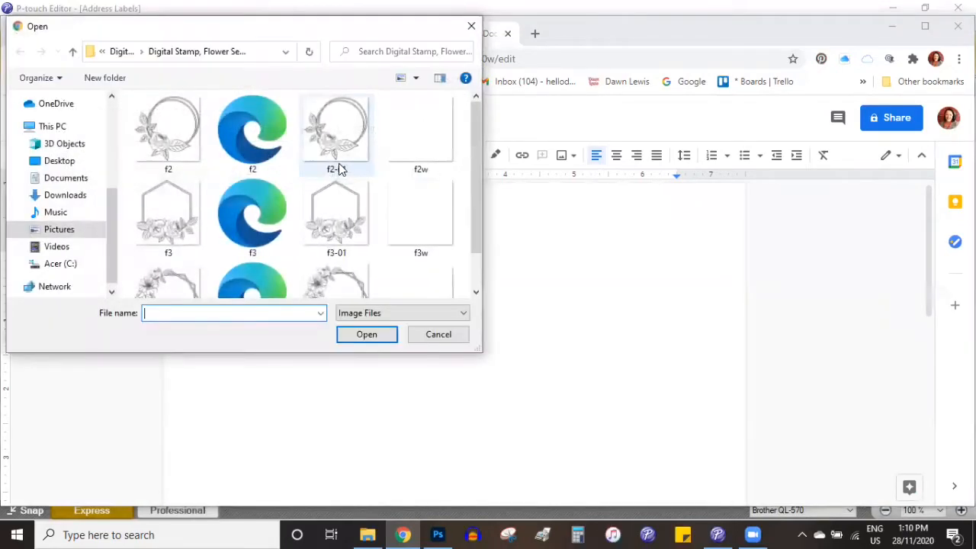
{"action": "scroll", "coordinate": [183, 196], "scroll_direction": "down", "scroll_amount": 1}
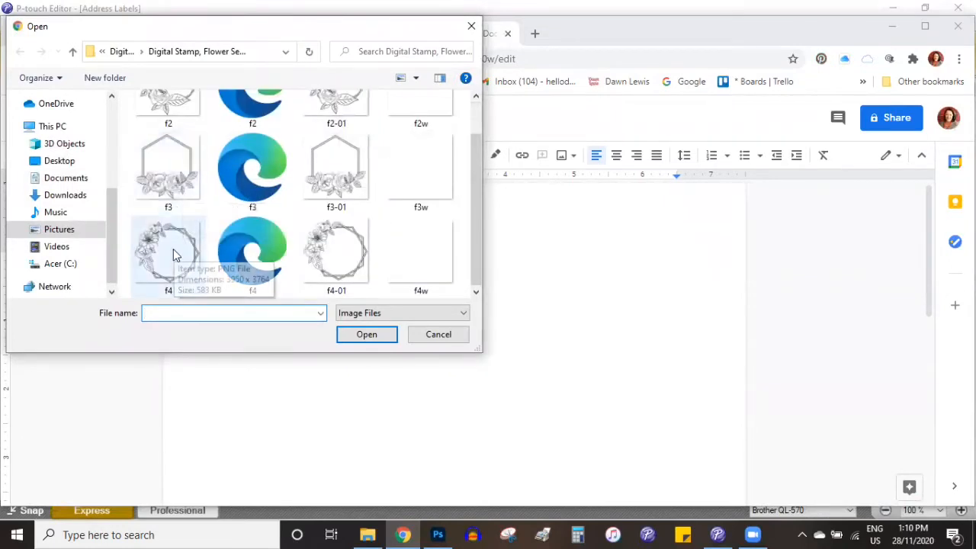
{"action": "scroll", "coordinate": [174, 255], "scroll_direction": "up", "scroll_amount": 1}
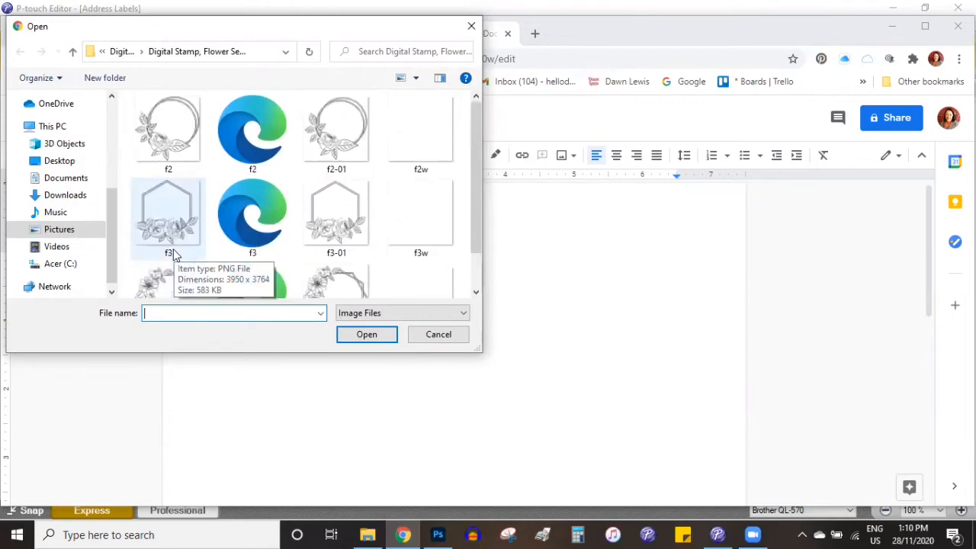
{"action": "double_click", "coordinate": [157, 209]}
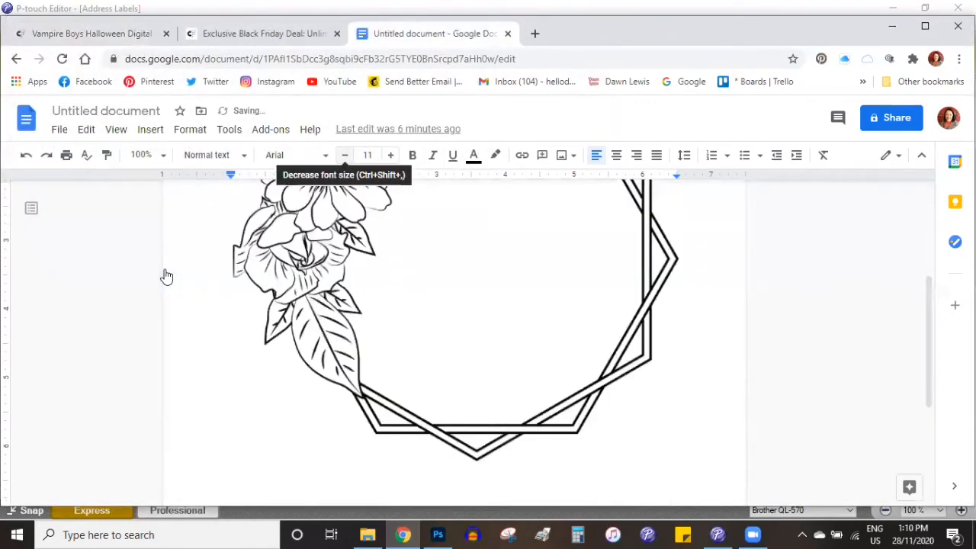
Shrink the inserted floral frame image proportionally to about 3.6 inches wide.
{"action": "left_click", "coordinate": [162, 157]}
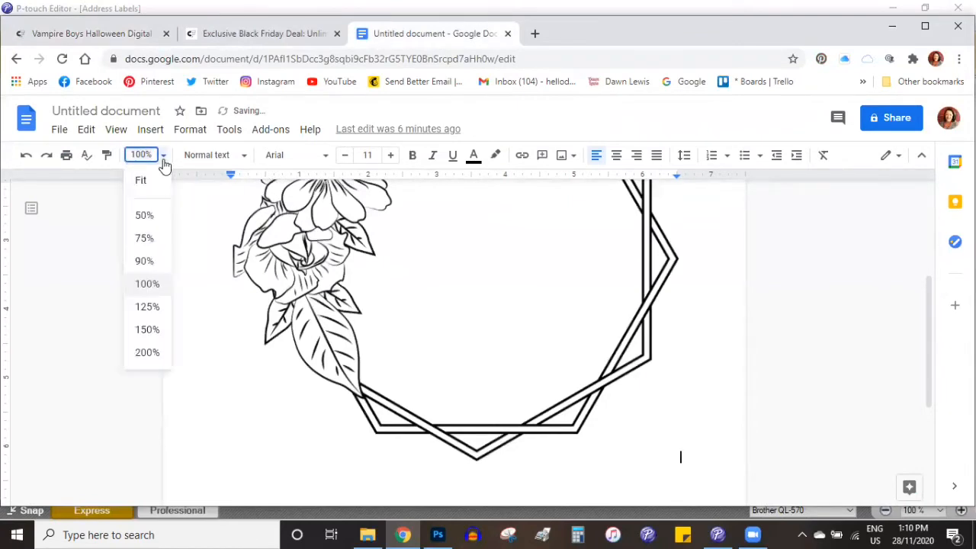
{"action": "left_click", "coordinate": [145, 217]}
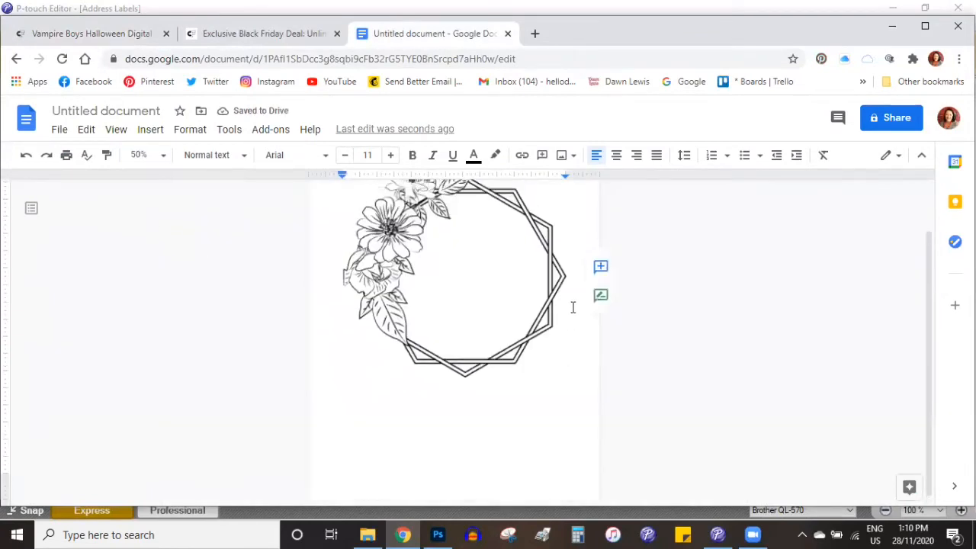
{"action": "scroll", "coordinate": [573, 308], "scroll_direction": "up", "scroll_amount": 1}
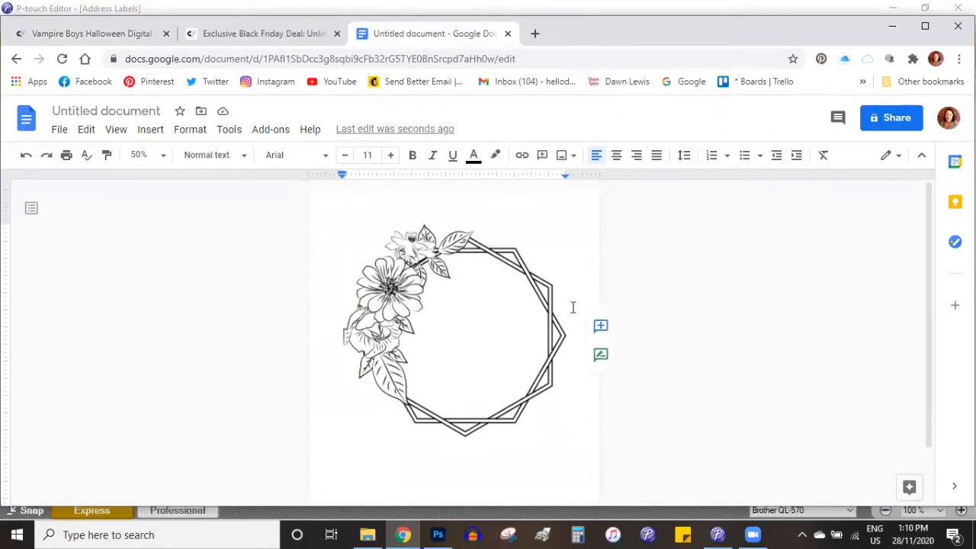
{"action": "left_click", "coordinate": [486, 310]}
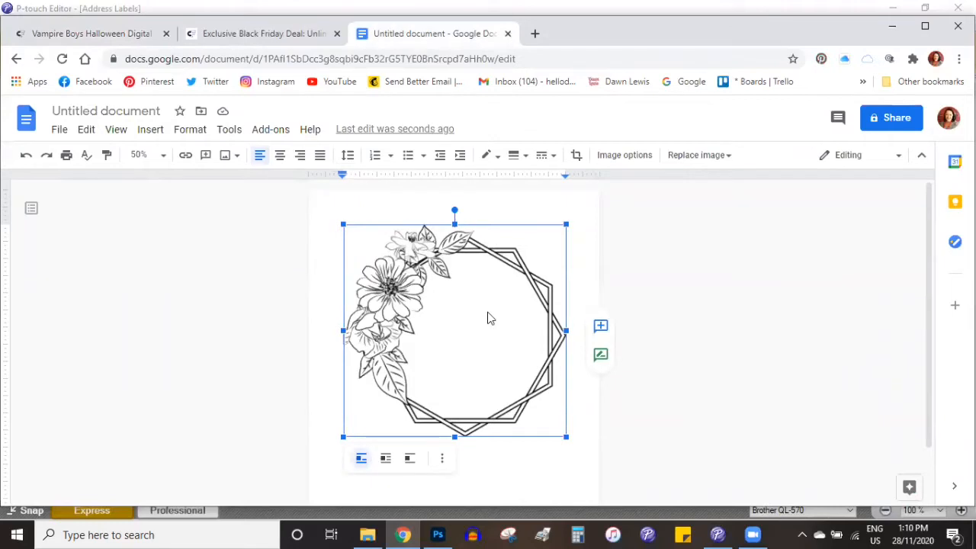
{"action": "left_click_drag", "start_coordinate": [564, 436], "coordinate": [564, 436]}
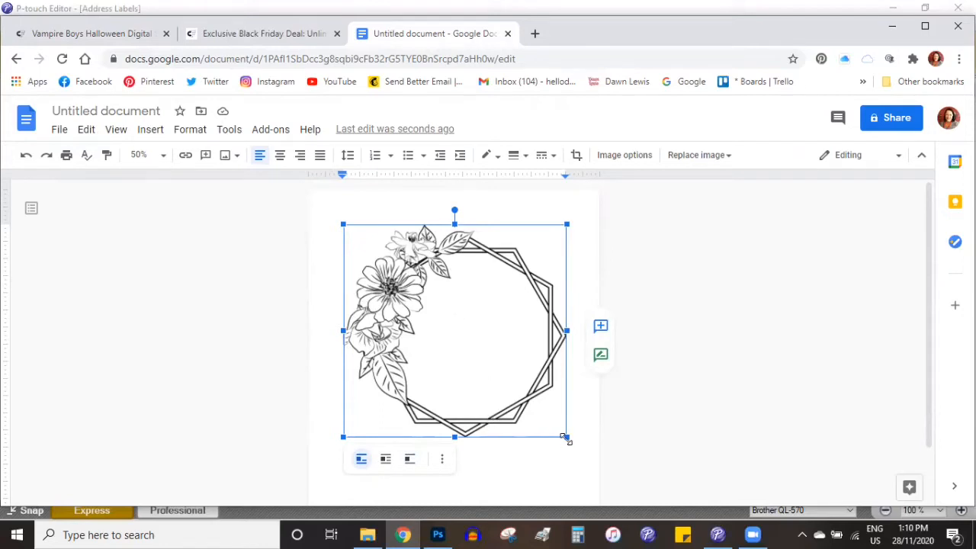
{"action": "left_click_drag", "start_coordinate": [565, 439], "coordinate": [566, 439]}
{"action": "left_click_drag", "start_coordinate": [566, 440], "coordinate": [469, 342]}
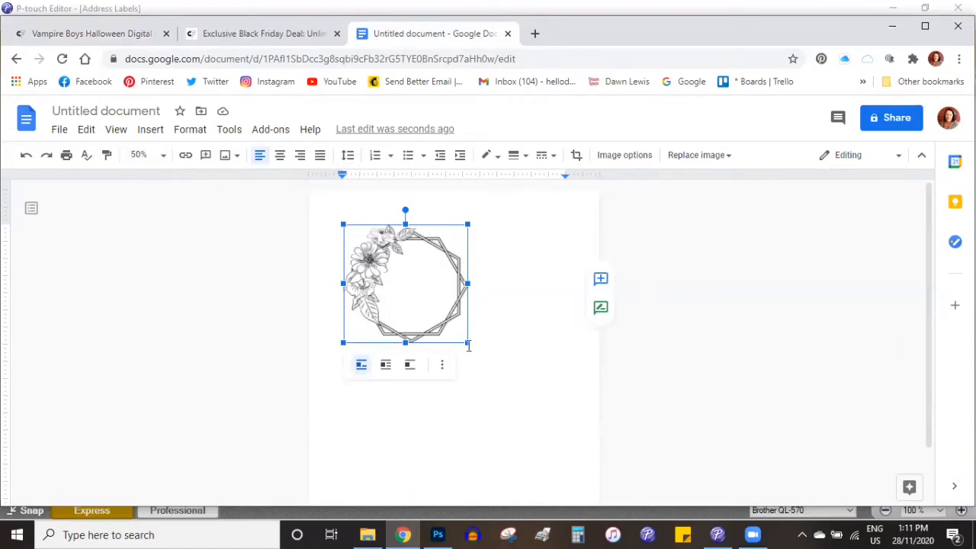
Extend the left and right text bounds and the top margin to about 0.4 inch from the page edges.
{"action": "left_click", "coordinate": [163, 156]}
{"action": "left_click", "coordinate": [152, 283]}
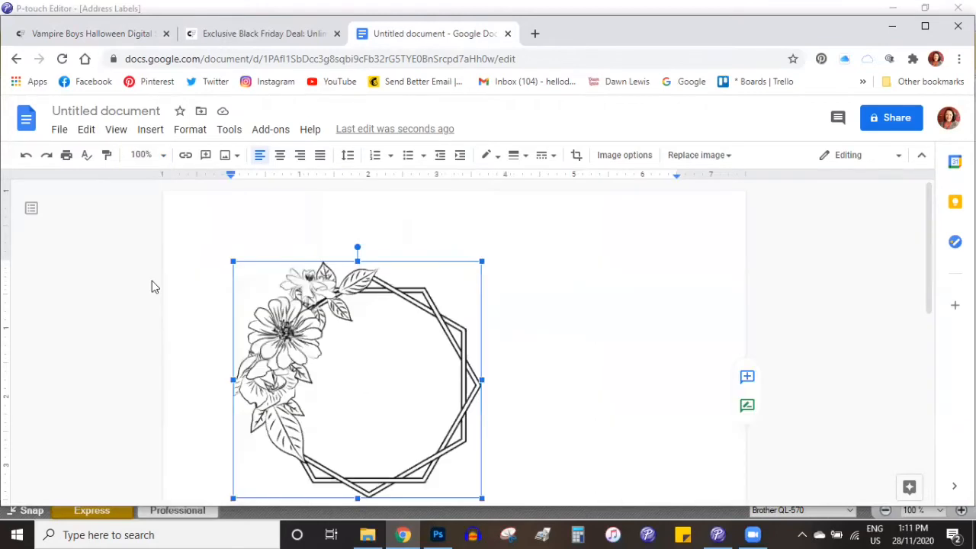
{"action": "scroll", "coordinate": [461, 302], "scroll_direction": "down", "scroll_amount": 2}
{"action": "scroll", "coordinate": [473, 321], "scroll_direction": "up", "scroll_amount": 2}
{"action": "left_click_drag", "start_coordinate": [231, 176], "coordinate": [192, 176]}
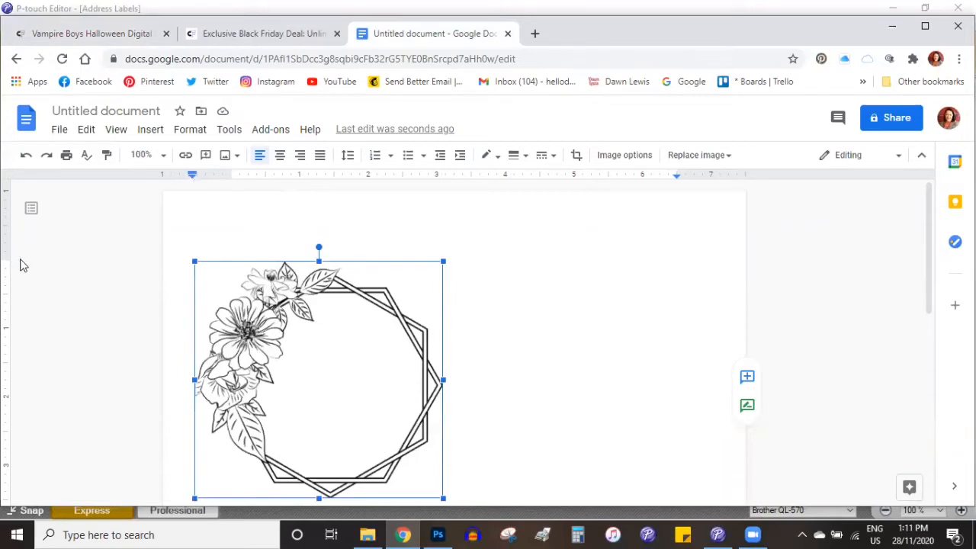
{"action": "left_click_drag", "start_coordinate": [677, 177], "coordinate": [719, 184]}
{"action": "left_click_drag", "start_coordinate": [7, 254], "coordinate": [10, 220]}
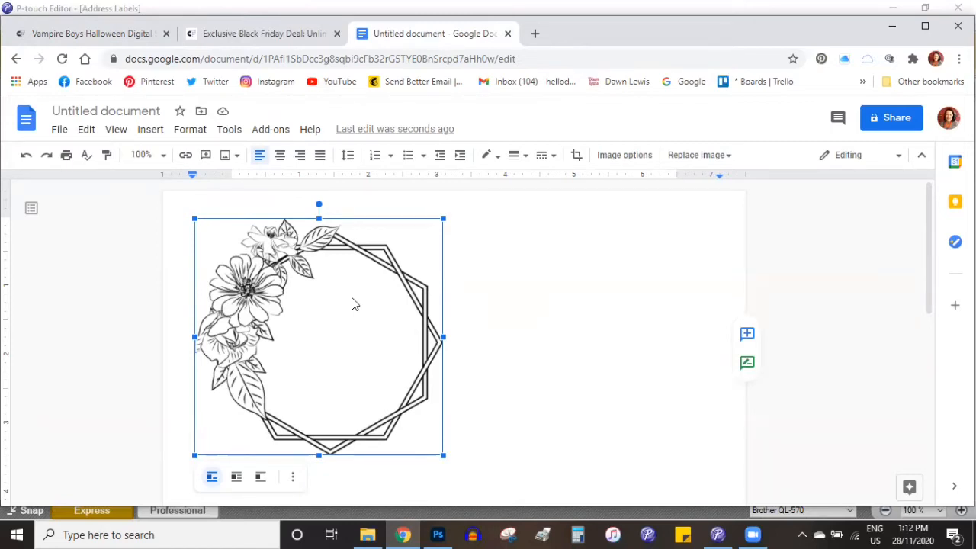
Shrink the floral frame slightly, then copy it and paste a duplicate beside it in the same row.
{"action": "left_click_drag", "start_coordinate": [443, 455], "coordinate": [439, 451]}
{"action": "right_click", "coordinate": [330, 288]}
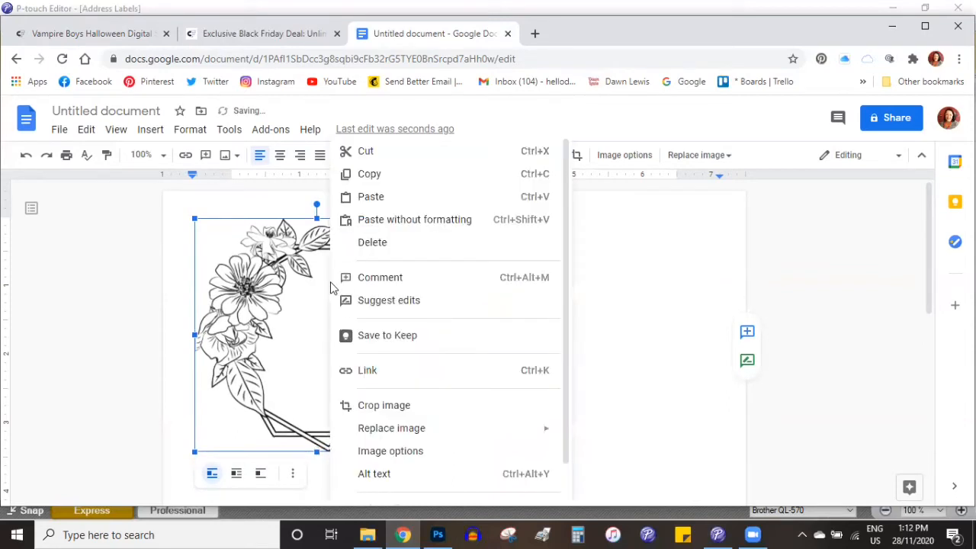
{"action": "left_click", "coordinate": [384, 175]}
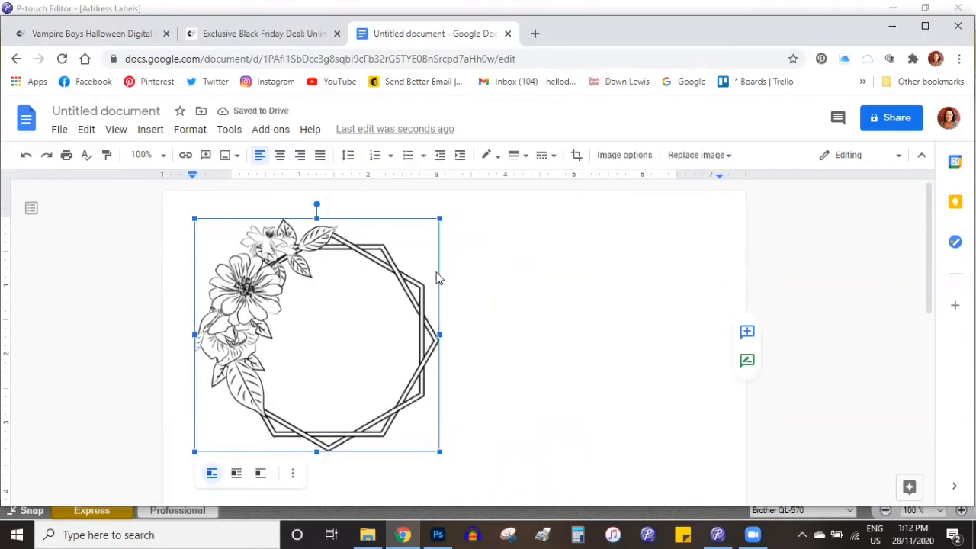
{"action": "left_click", "coordinate": [477, 303]}
{"action": "right_click", "coordinate": [477, 303]}
{"action": "left_click", "coordinate": [507, 275]}
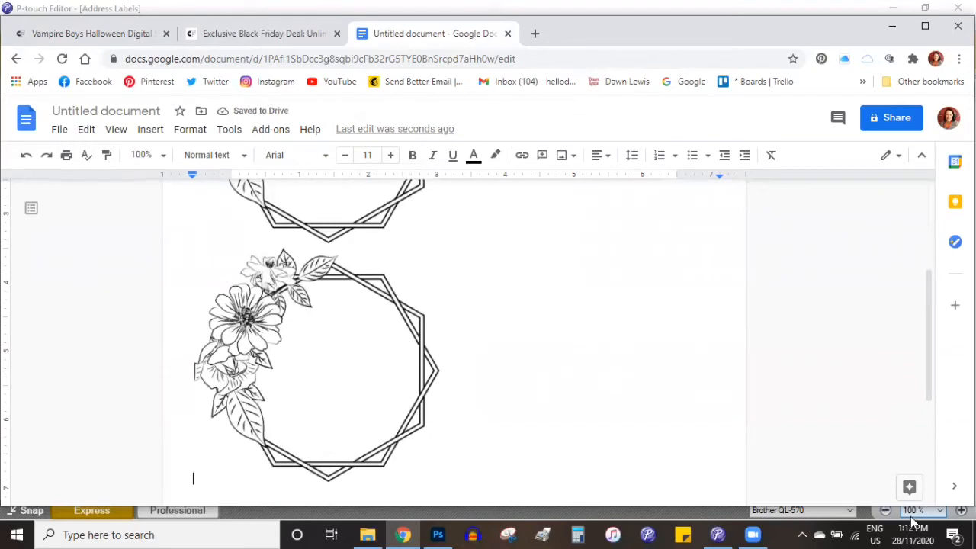
{"action": "key", "text": "BackSpace"}
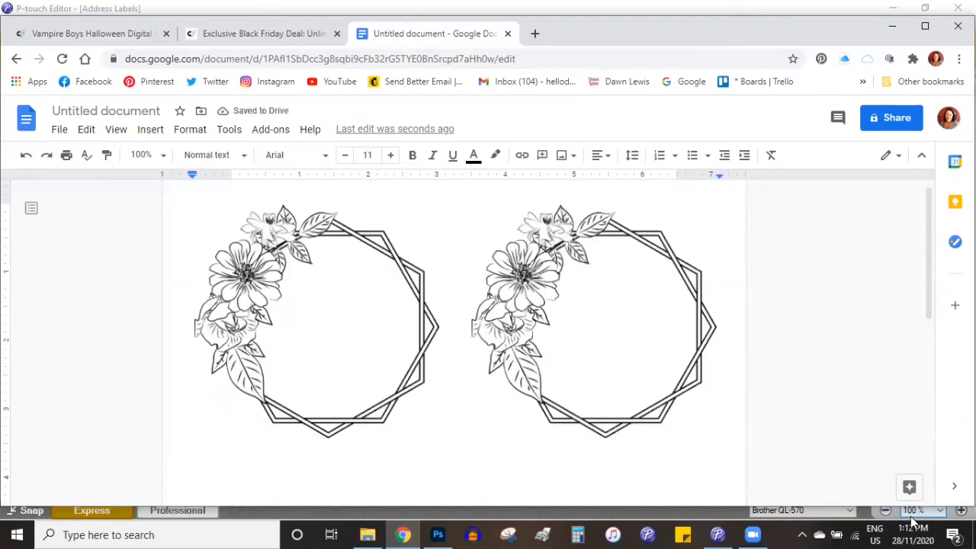
Paste two more copies of the floral frame to form a second row below the first pair.
{"action": "scroll", "coordinate": [912, 516], "scroll_direction": "down", "scroll_amount": 2}
{"action": "scroll", "coordinate": [890, 395], "scroll_direction": "down", "scroll_amount": 2}
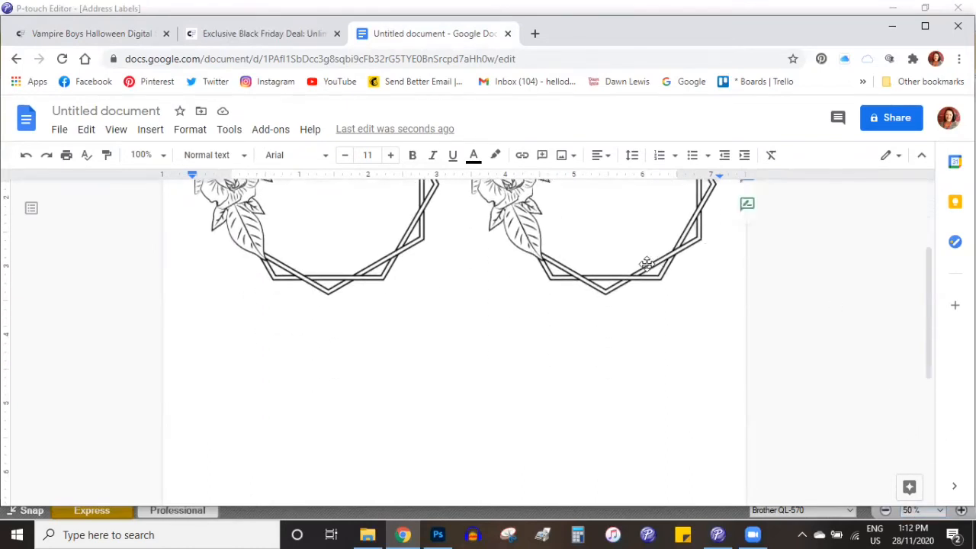
{"action": "scroll", "coordinate": [707, 295], "scroll_direction": "up", "scroll_amount": 2}
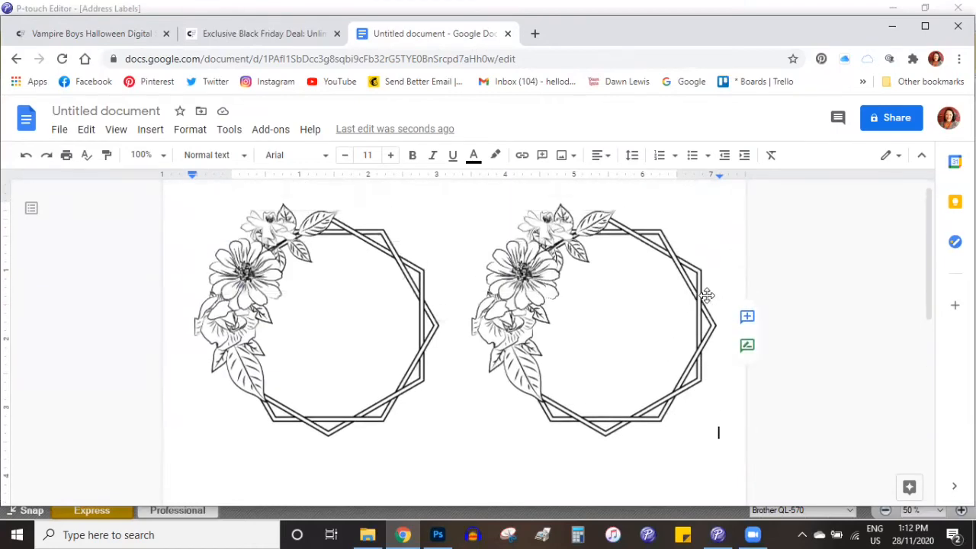
{"action": "scroll", "coordinate": [627, 318], "scroll_direction": "down", "scroll_amount": 3}
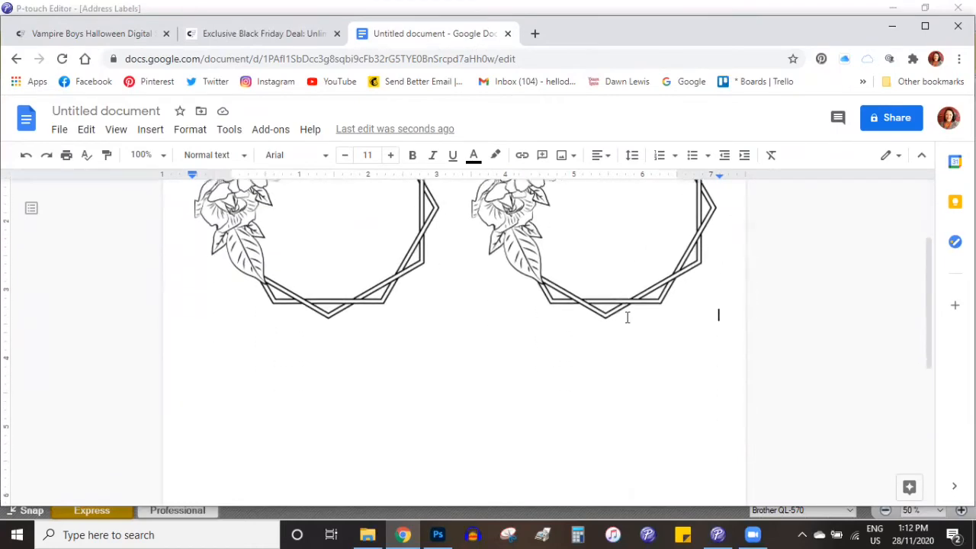
{"action": "scroll", "coordinate": [638, 333], "scroll_direction": "up", "scroll_amount": 3}
{"action": "right_click", "coordinate": [639, 333]}
{"action": "left_click", "coordinate": [668, 269]}
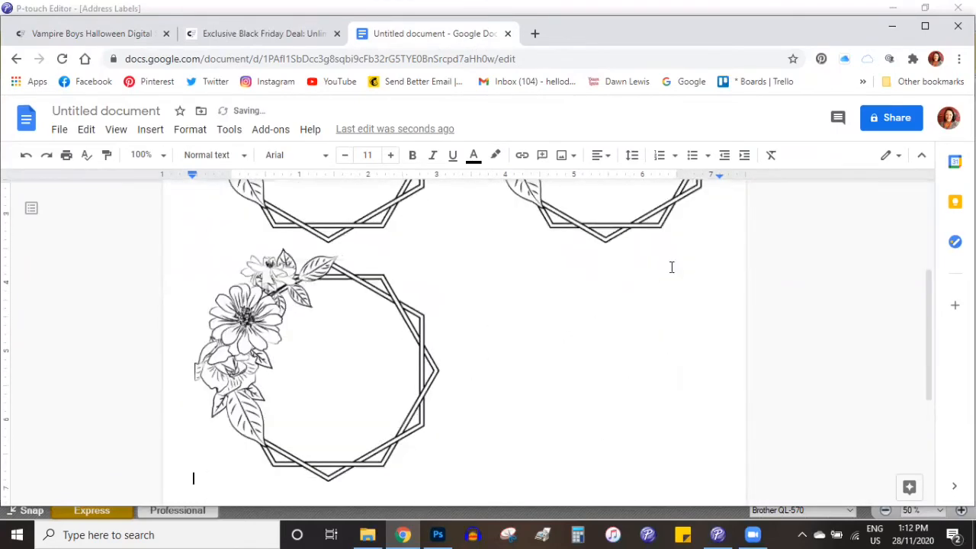
{"action": "right_click", "coordinate": [624, 319]}
{"action": "left_click", "coordinate": [671, 269]}
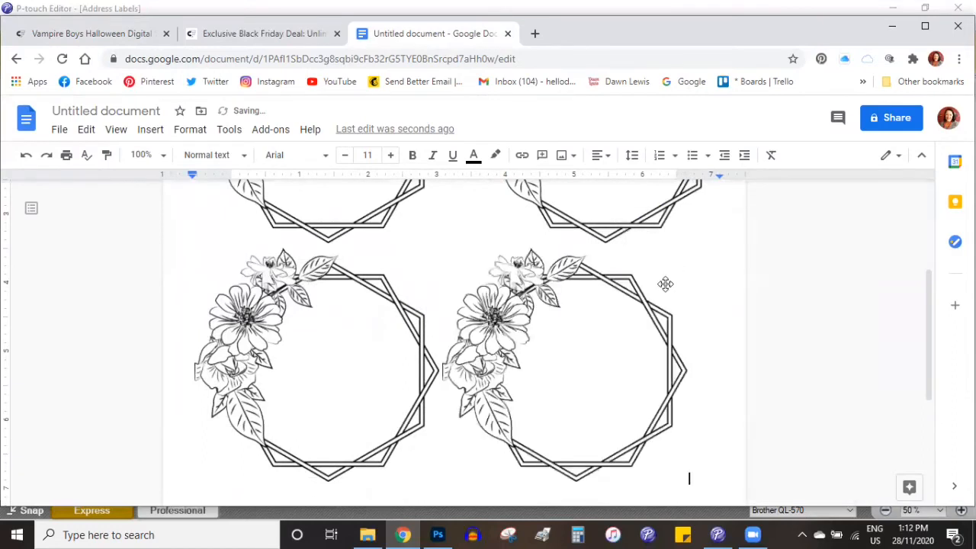
{"action": "scroll", "coordinate": [639, 312], "scroll_direction": "down", "scroll_amount": 3}
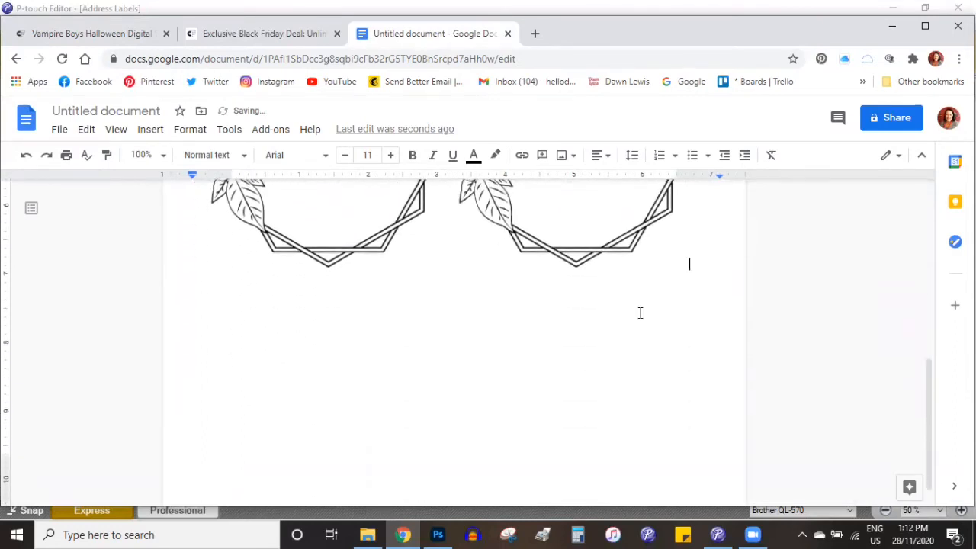
Adjust the spacing between the two second-row floral frames so the right one lines up beneath the frame above it.
{"action": "left_click", "coordinate": [166, 155]}
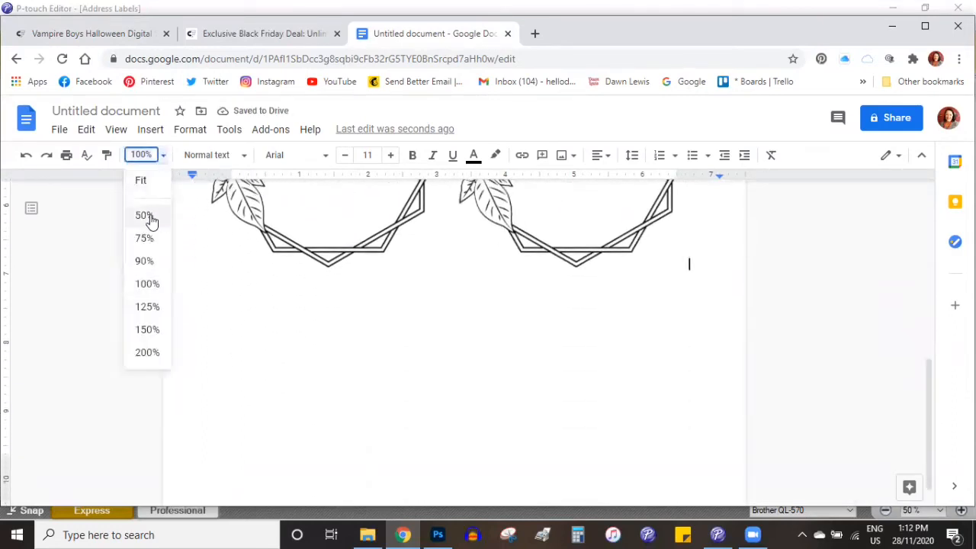
{"action": "left_click", "coordinate": [150, 216]}
{"action": "scroll", "coordinate": [527, 342], "scroll_direction": "up", "scroll_amount": 2}
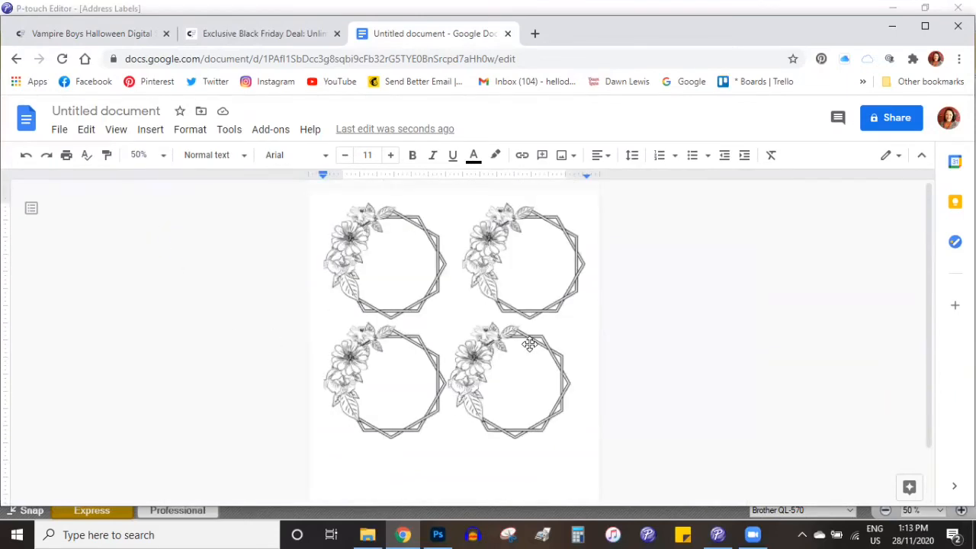
{"action": "scroll", "coordinate": [530, 344], "scroll_direction": "down", "scroll_amount": 2}
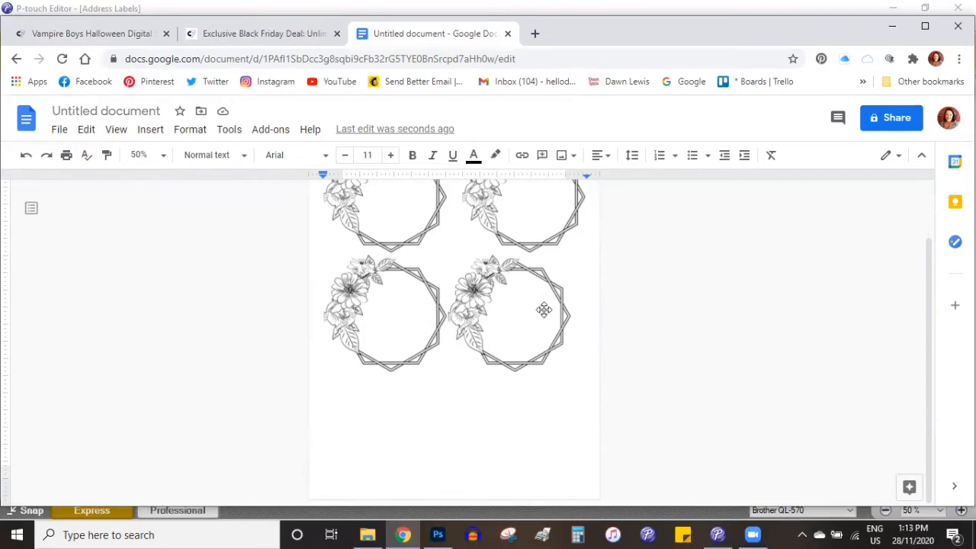
{"action": "scroll", "coordinate": [433, 281], "scroll_direction": "up", "scroll_amount": 1}
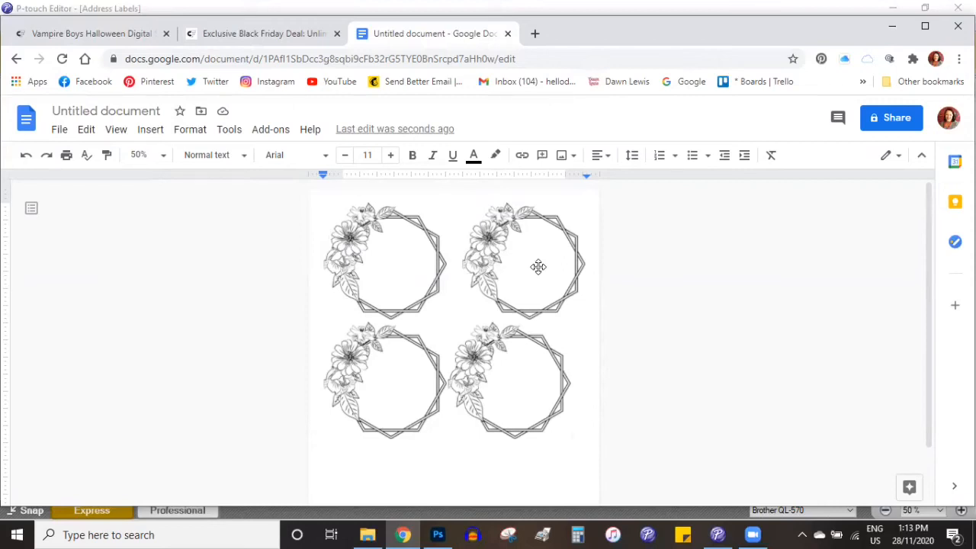
{"action": "scroll", "coordinate": [539, 266], "scroll_direction": "down", "scroll_amount": 2}
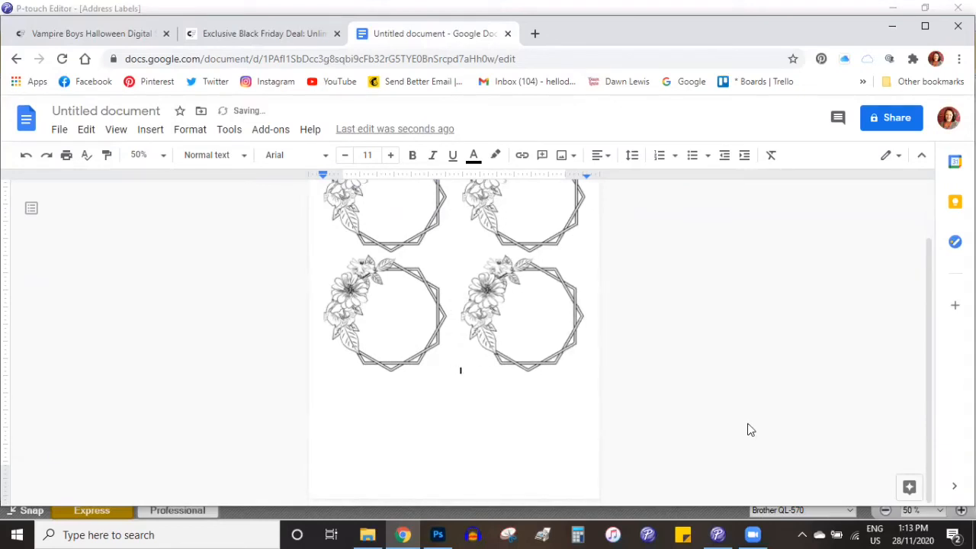
{"action": "key", "text": "BackSpace"}
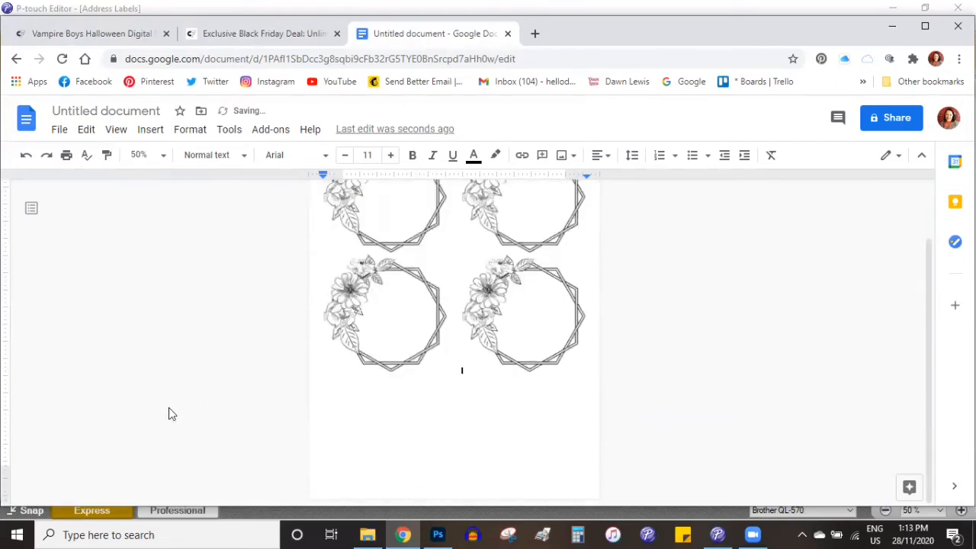
Check the file formats offered for downloading the document, and set the page zoom back to 100%.
{"action": "left_click", "coordinate": [59, 131]}
{"action": "mouse_move", "coordinate": [136, 299]}
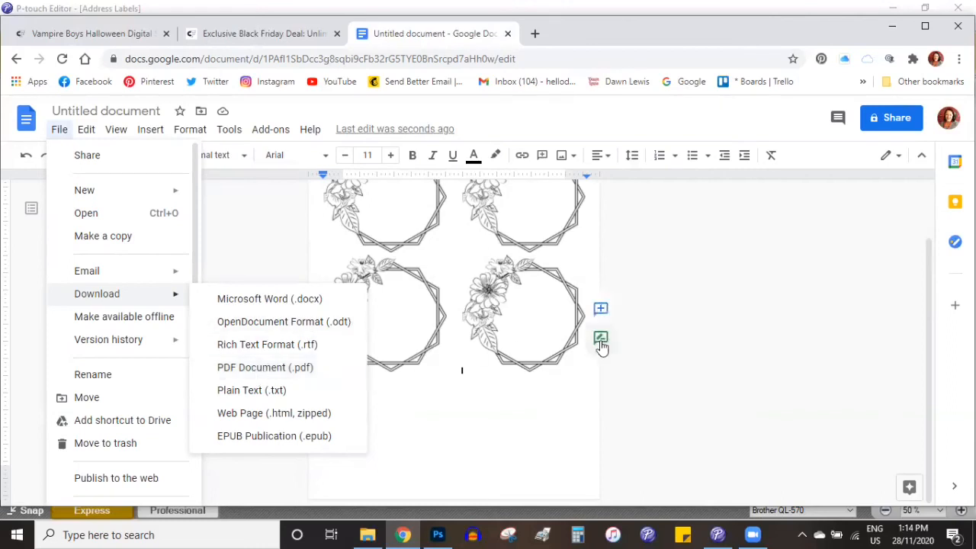
{"action": "left_click", "coordinate": [285, 232]}
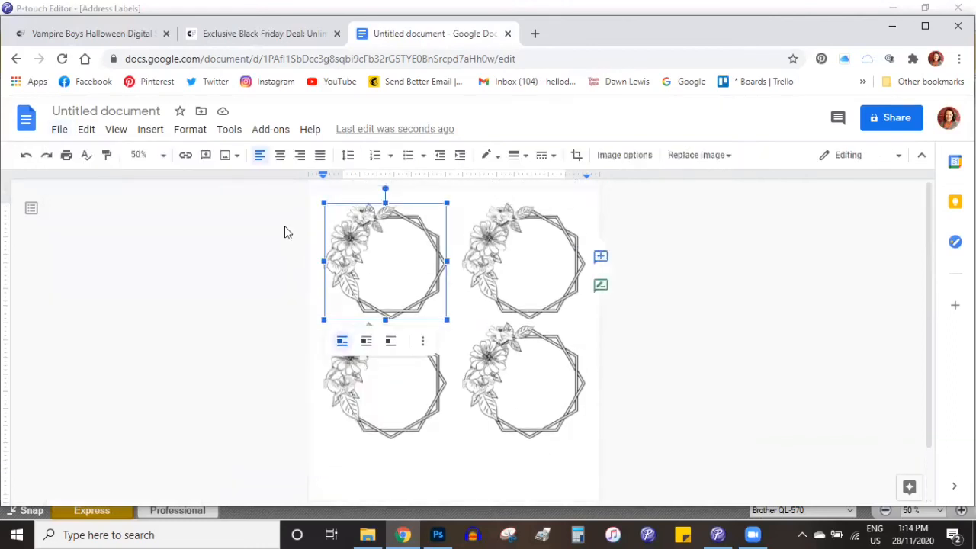
{"action": "left_click", "coordinate": [163, 157]}
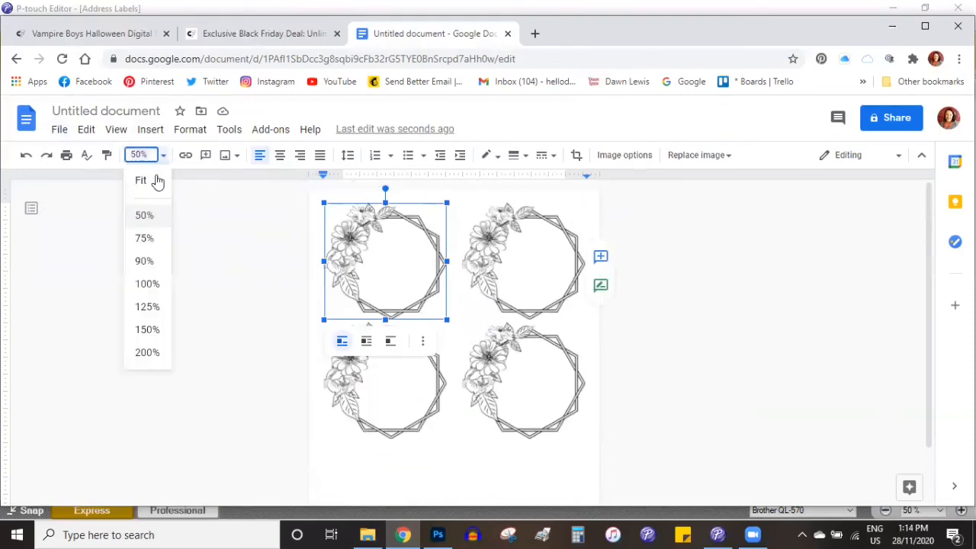
{"action": "left_click", "coordinate": [144, 284]}
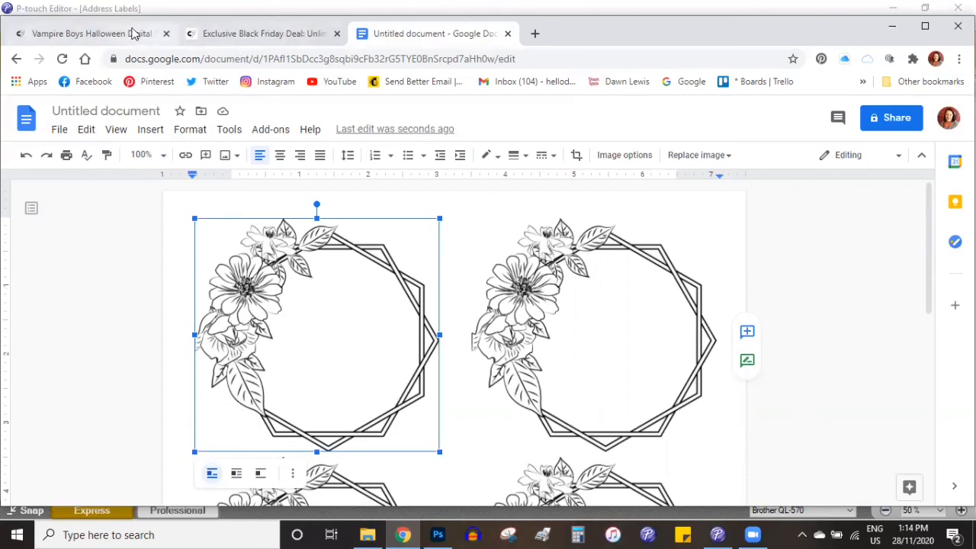
Switch to the Creative Fabrica page for Vampire Boys Halloween Digital Stamps and look over the stamp artwork and product details.
{"action": "left_click", "coordinate": [135, 33]}
{"action": "scroll", "coordinate": [532, 317], "scroll_direction": "down", "scroll_amount": 2}
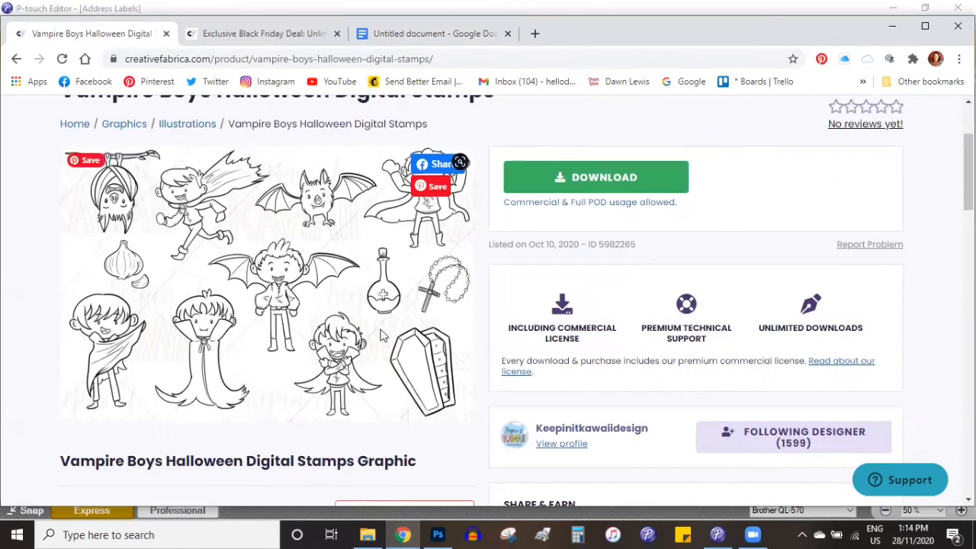
{"action": "scroll", "coordinate": [381, 335], "scroll_direction": "down", "scroll_amount": 3}
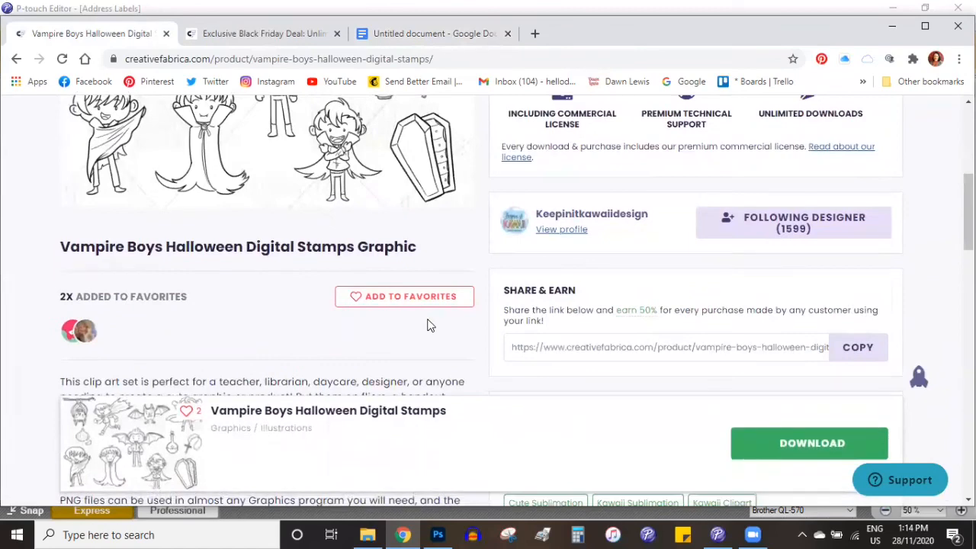
{"action": "scroll", "coordinate": [427, 325], "scroll_direction": "up", "scroll_amount": 4}
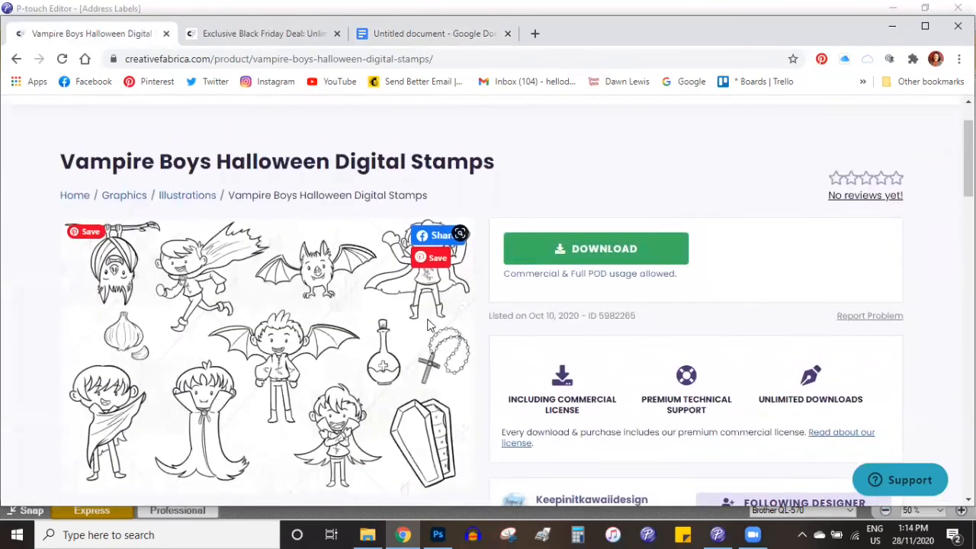